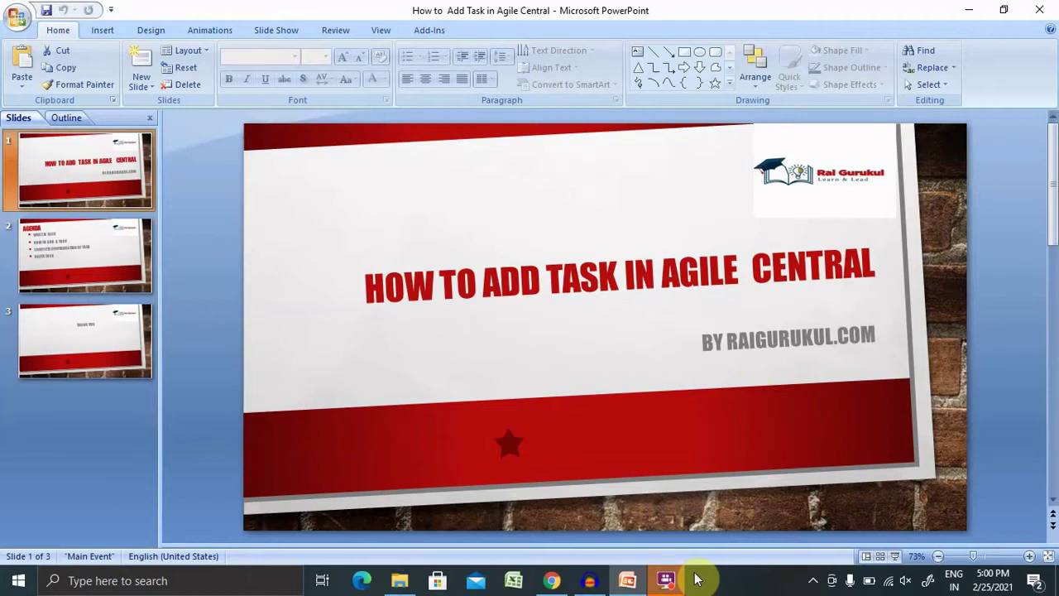
Show the presentation's Agenda slide, then switch to Rally in the browser and view the details of defect DE1.
click(97, 265)
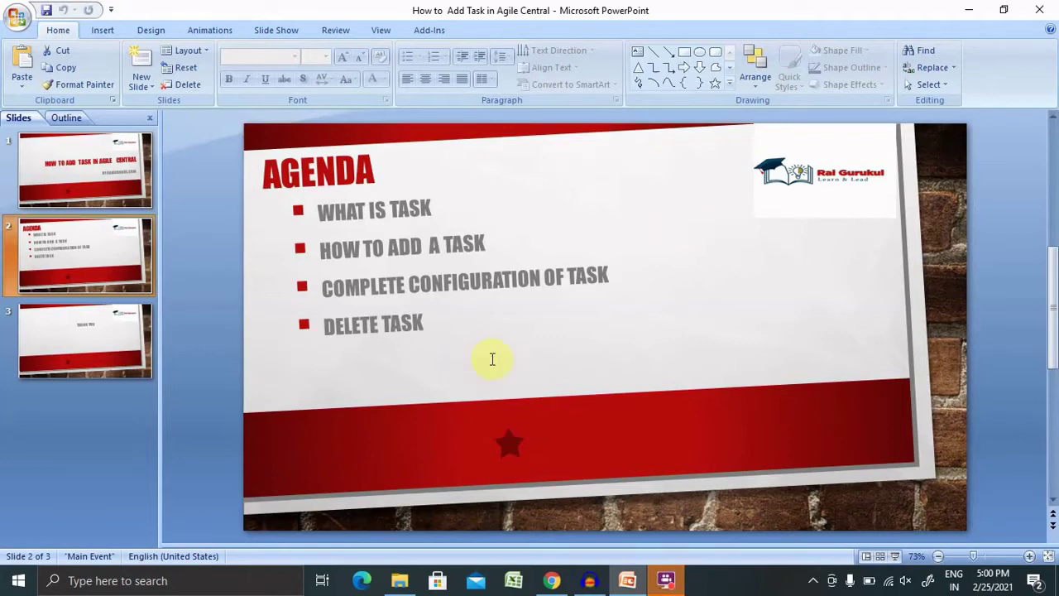
click(966, 24)
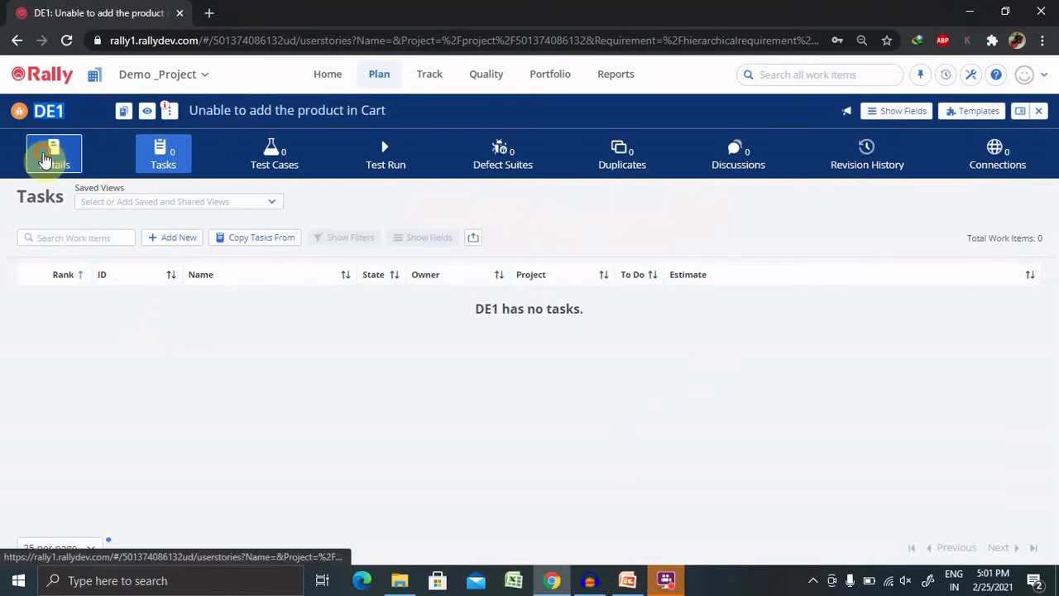
click(54, 156)
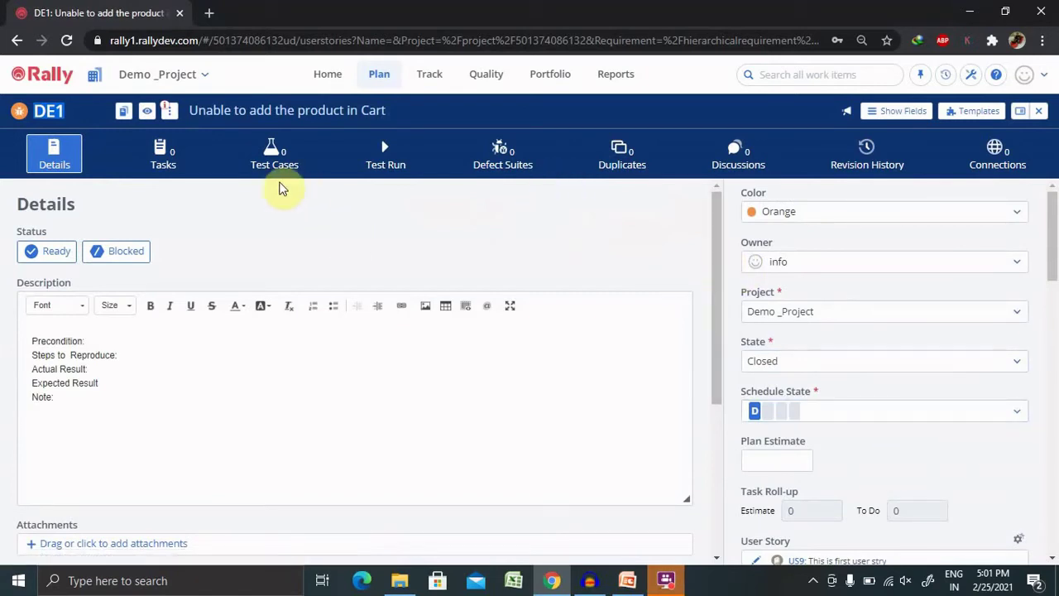
Start a new task under defect DE1 using the full details form.
click(163, 166)
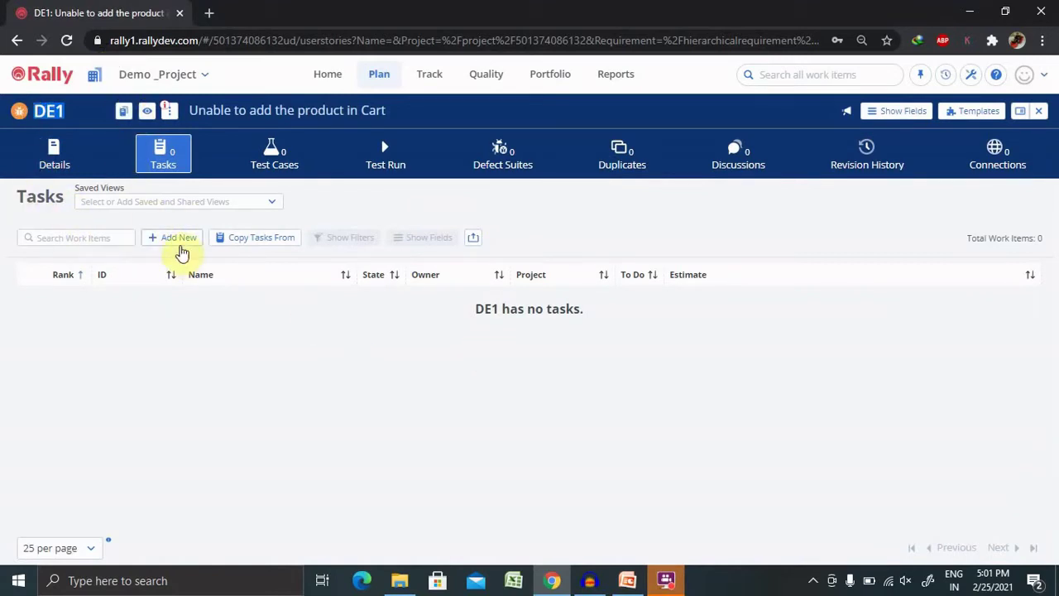
click(180, 248)
click(402, 294)
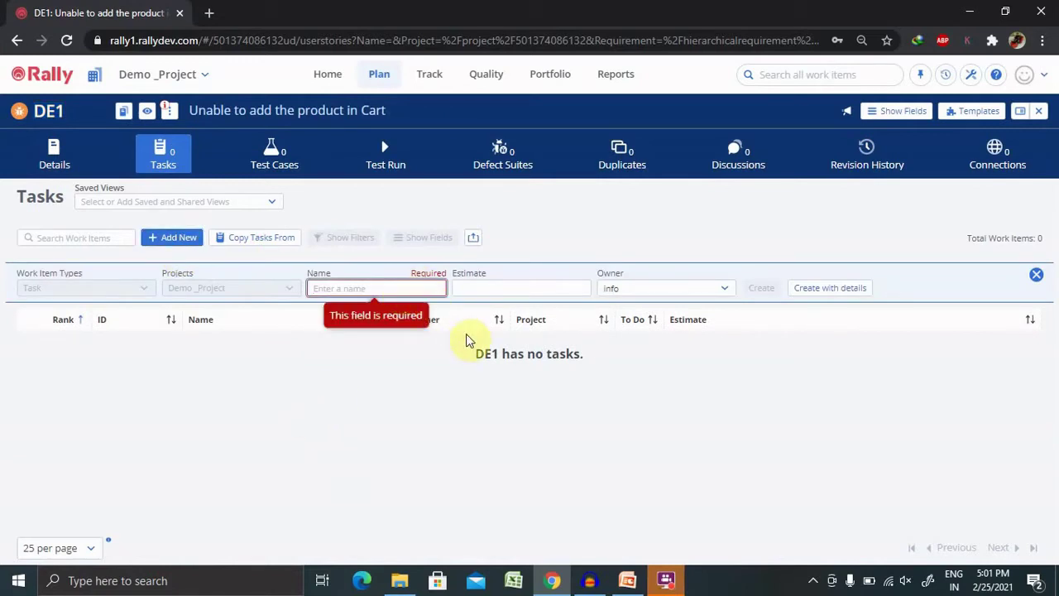
click(842, 291)
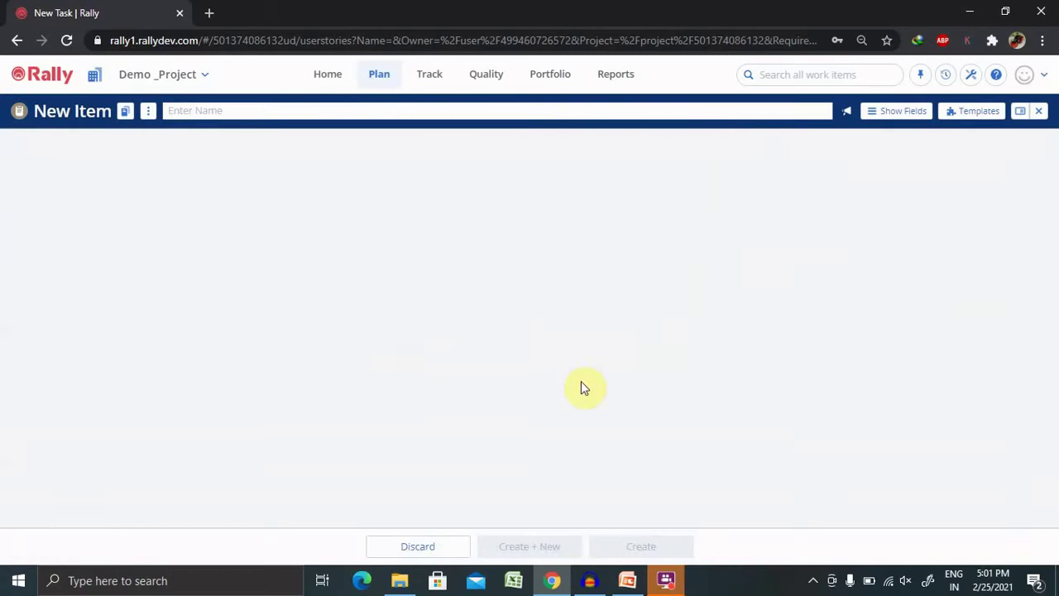
Name the new task "To fix this Defect-DEV".
click(267, 108)
text(To f)
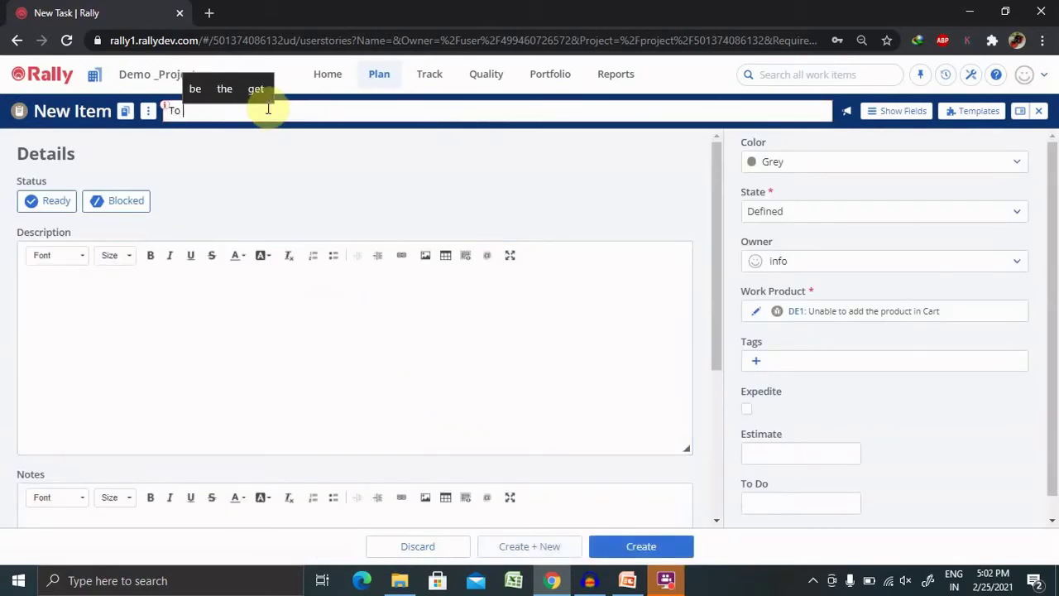
text(ix ths)
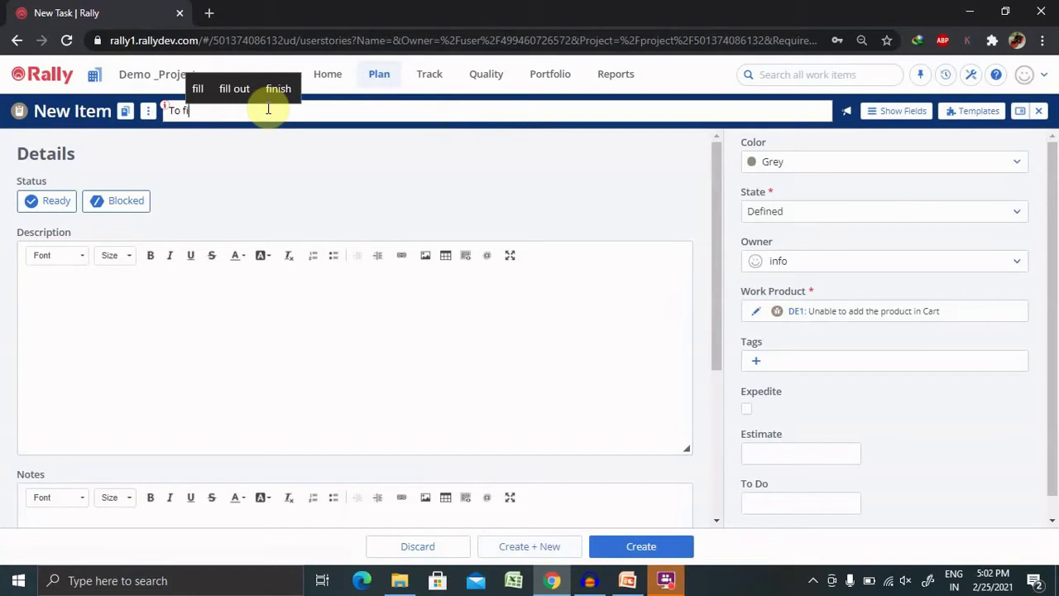
key(BackSpace)
key(BackSpace)
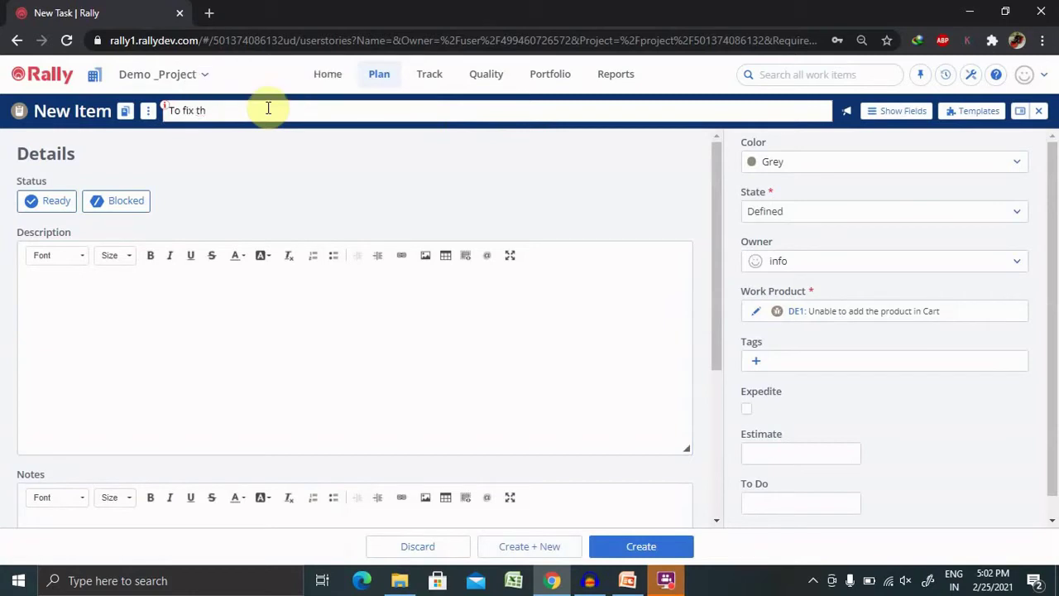
text(is Defect)
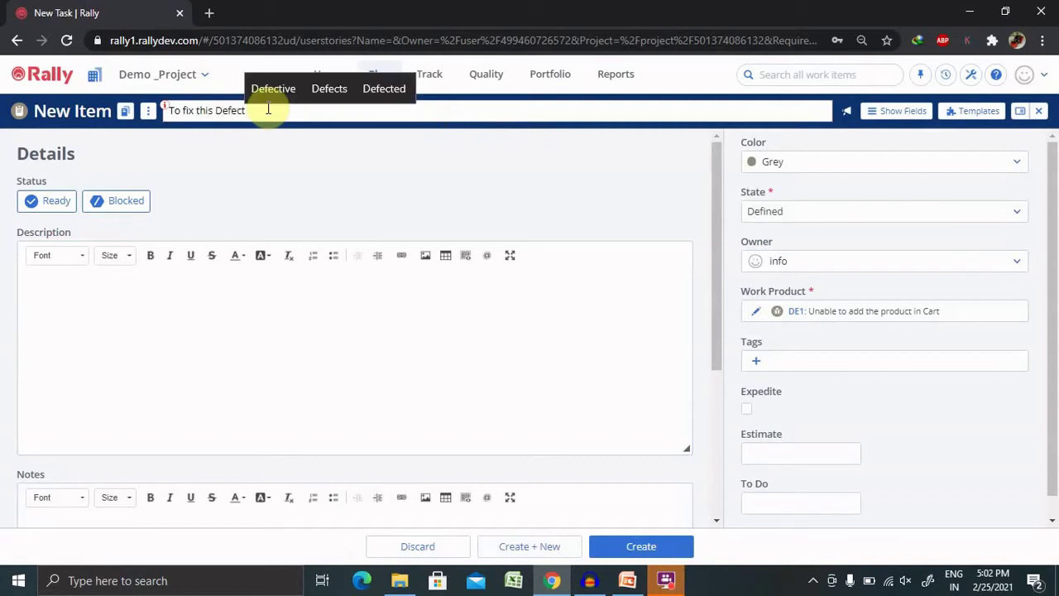
text(-DEV)
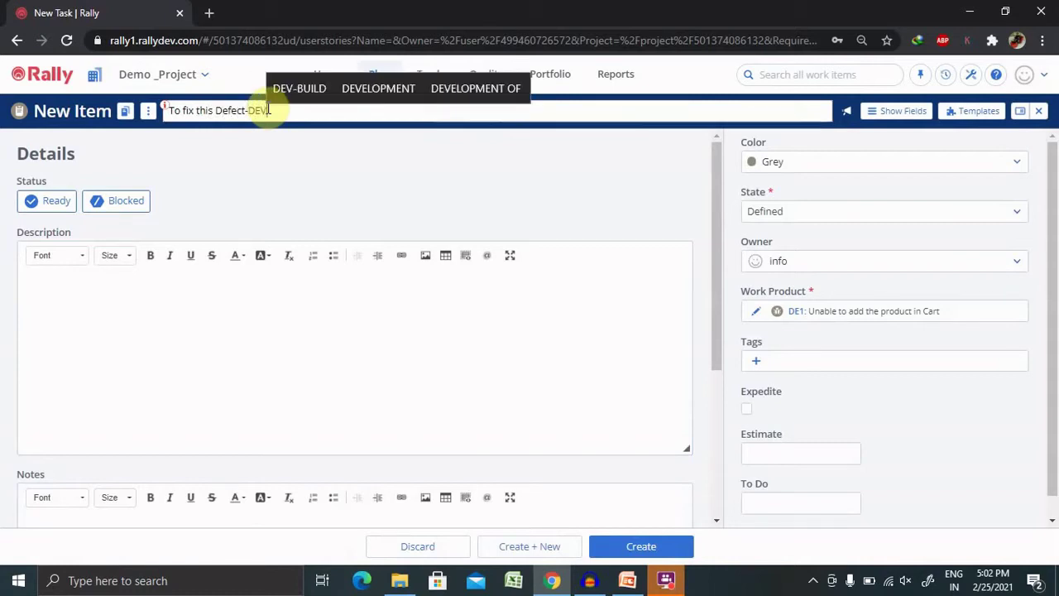
click(260, 289)
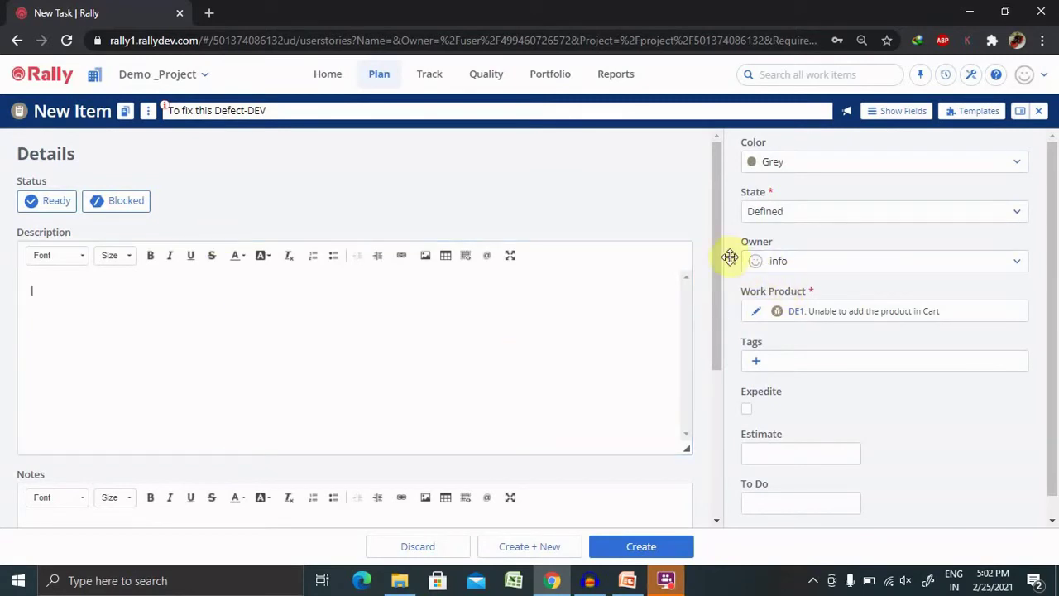
Set the new task's state to In-Progress.
click(712, 204)
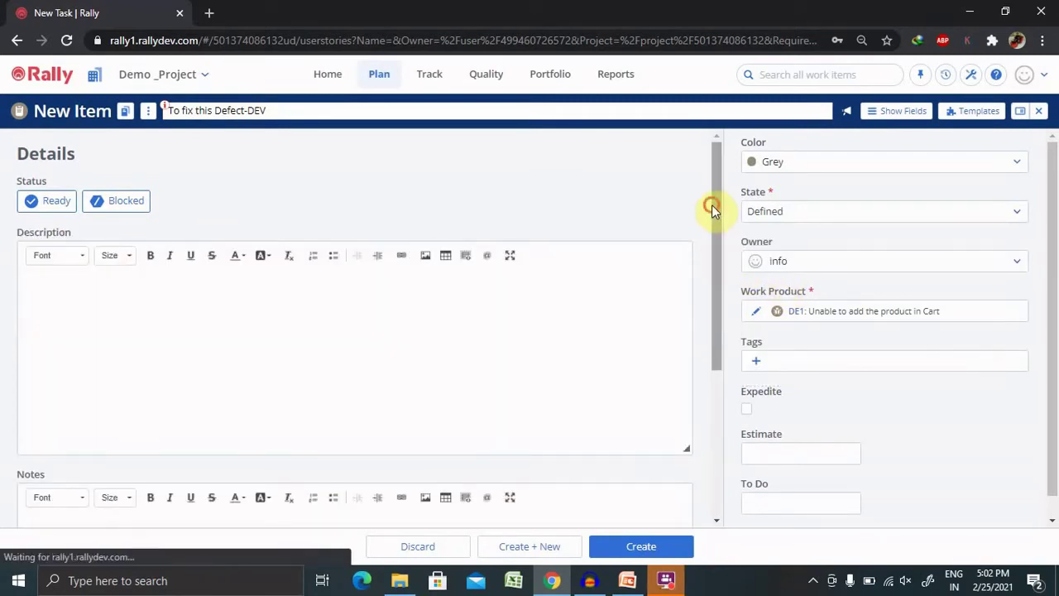
drag(712, 204, 708, 397)
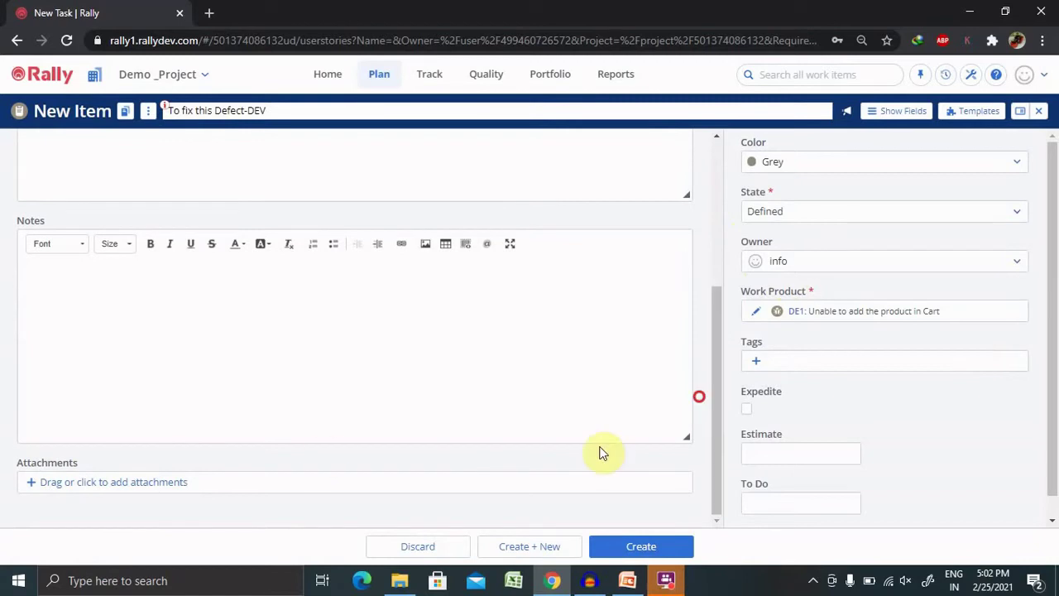
click(893, 219)
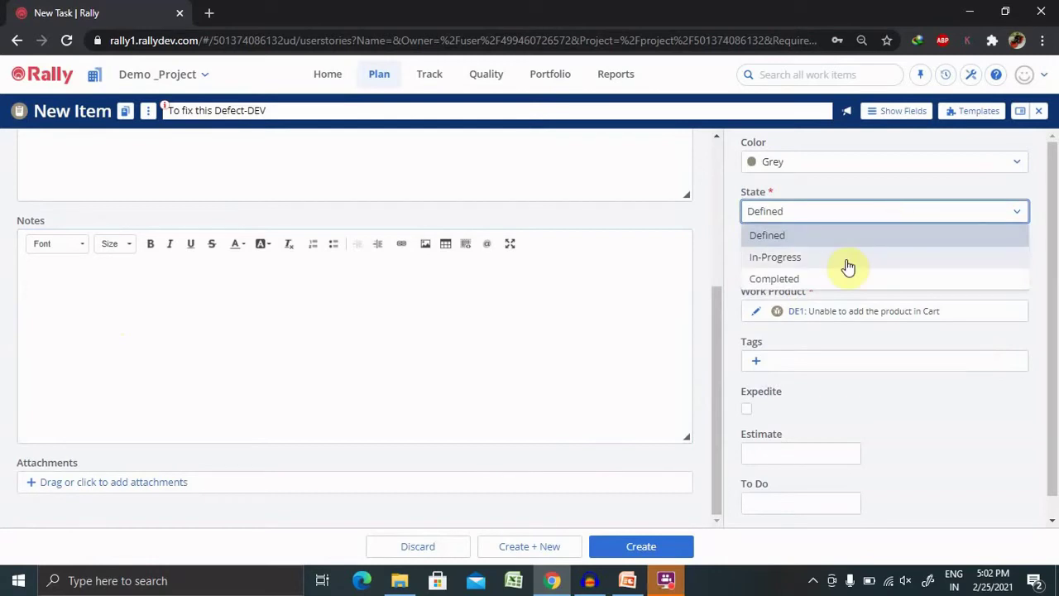
click(848, 265)
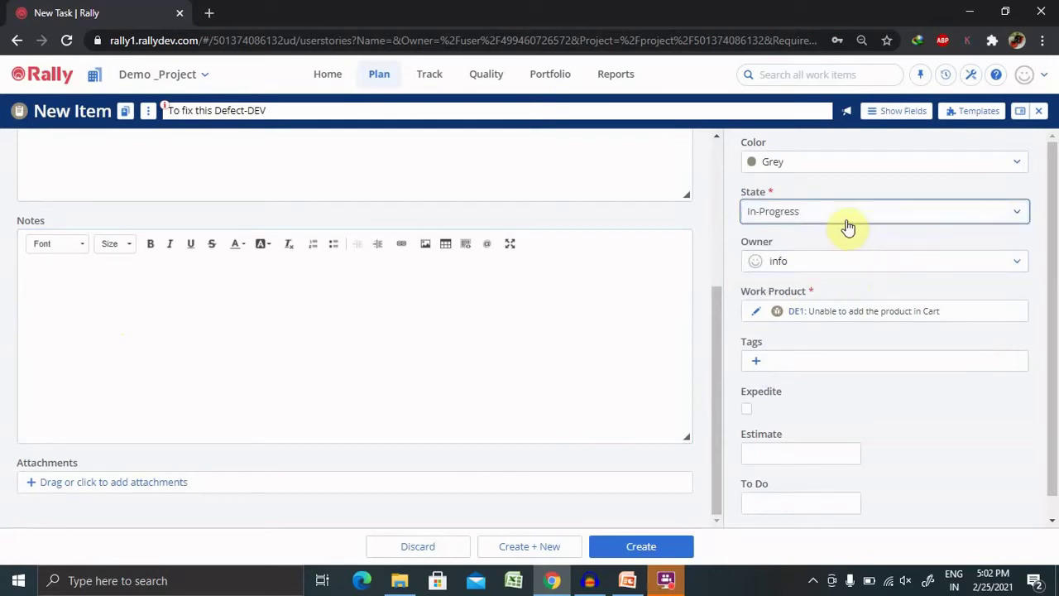
click(846, 225)
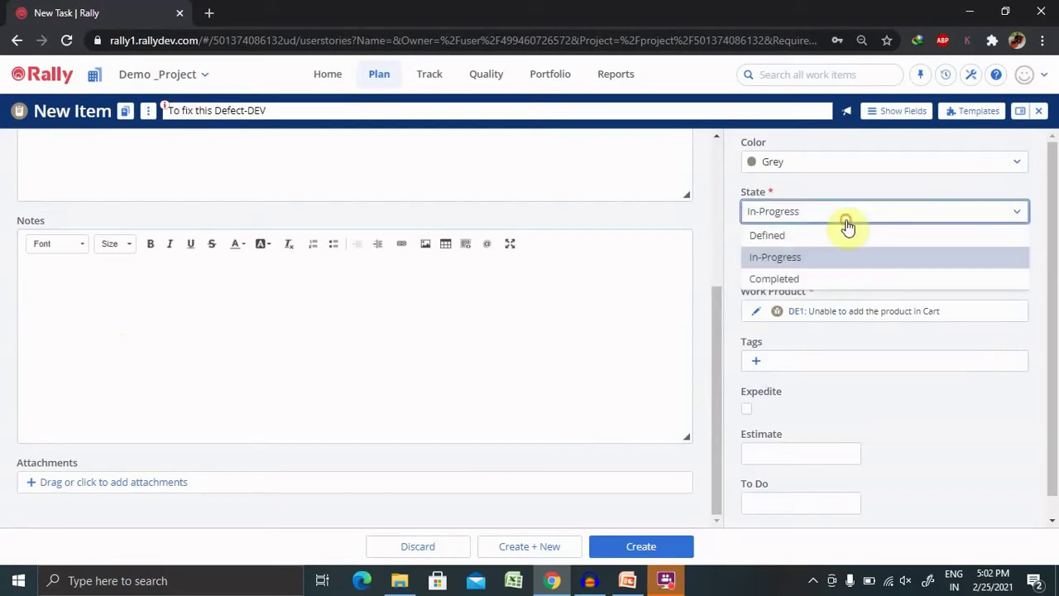
click(732, 192)
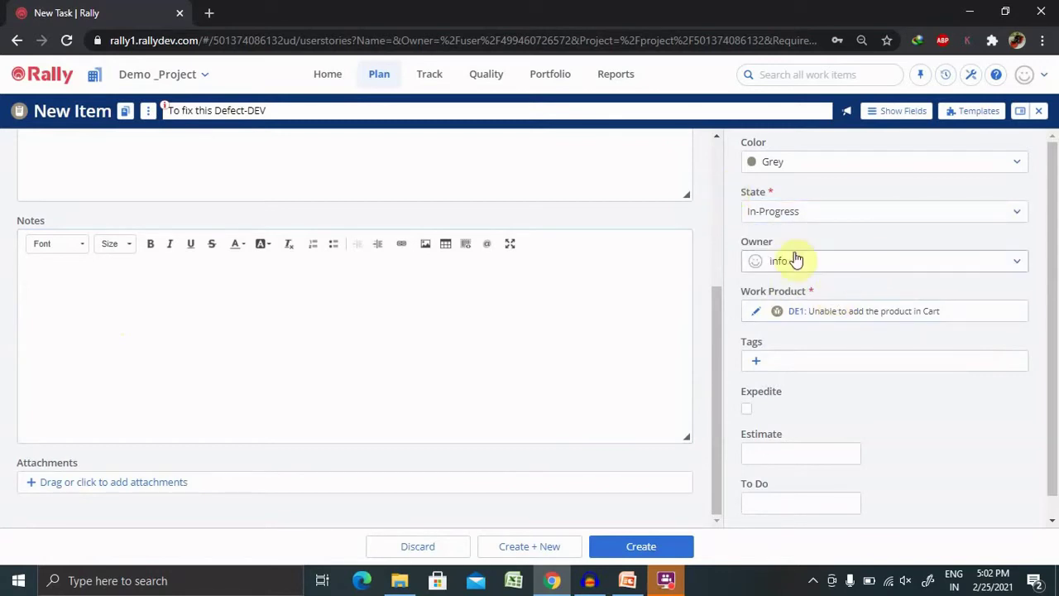
Set the task's estimate to 8 and create the task.
drag(1052, 254, 1053, 338)
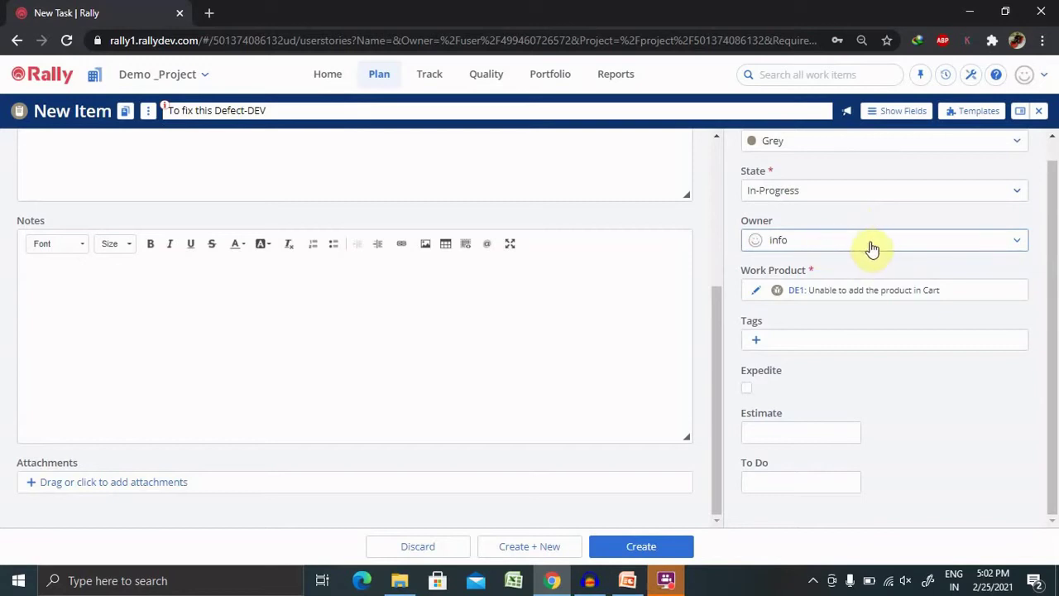
click(811, 431)
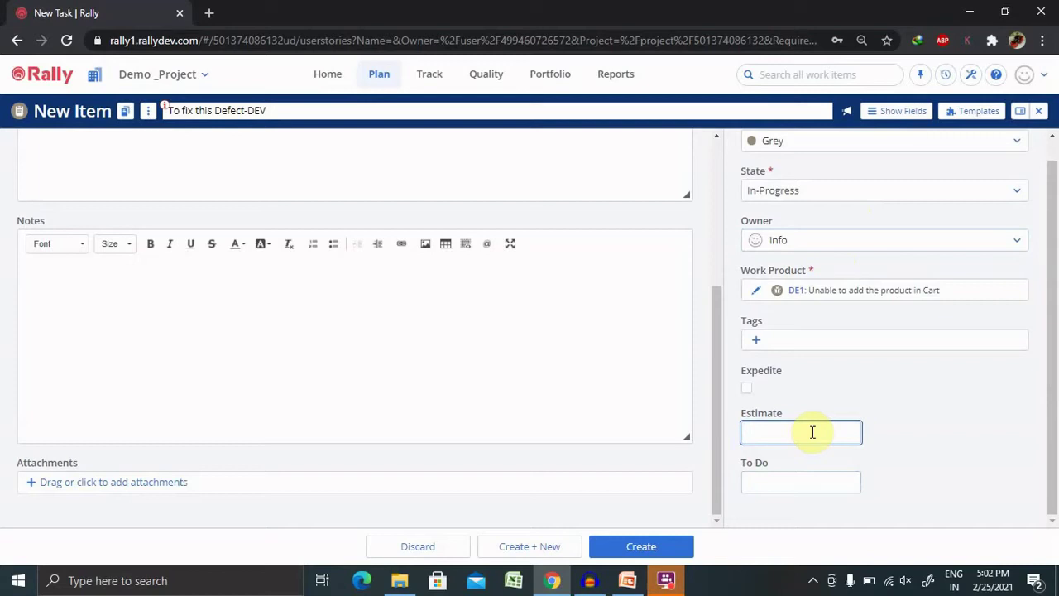
text(8)
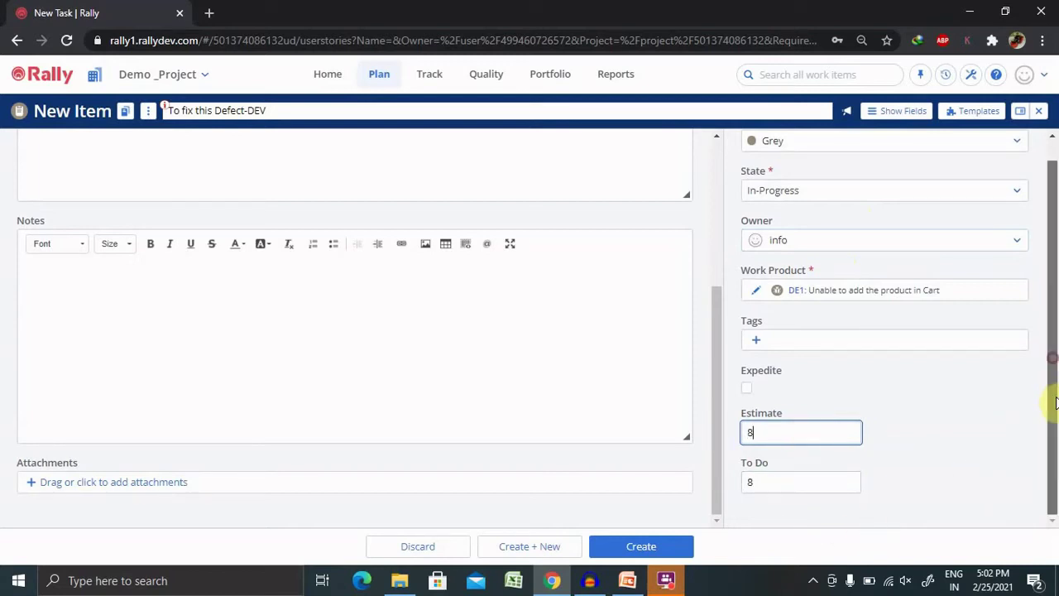
click(663, 551)
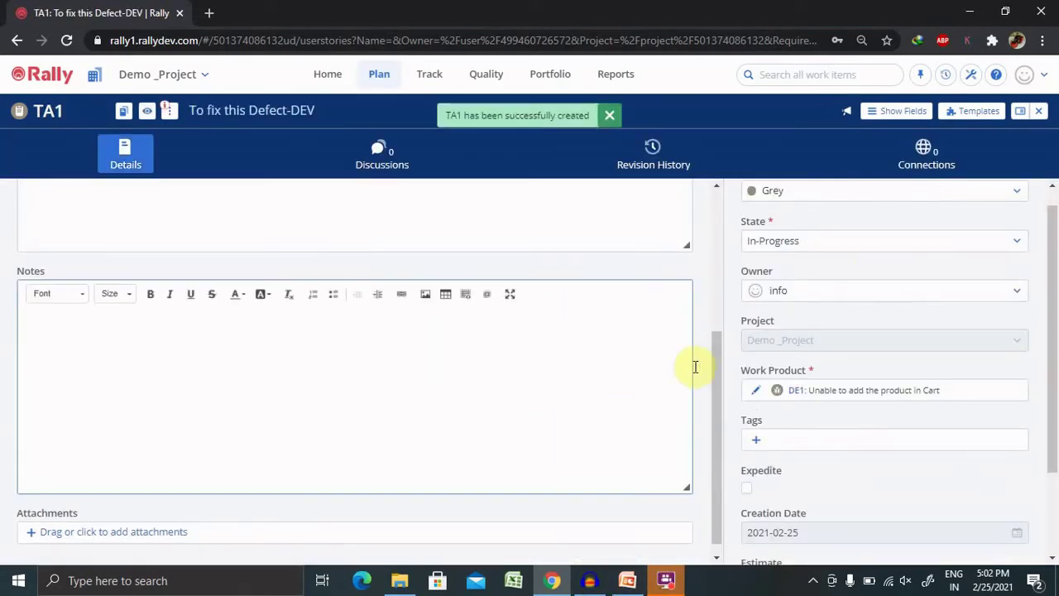
Go from the created task to its work product, defect DE1, and view that defect's task list.
drag(717, 359, 709, 189)
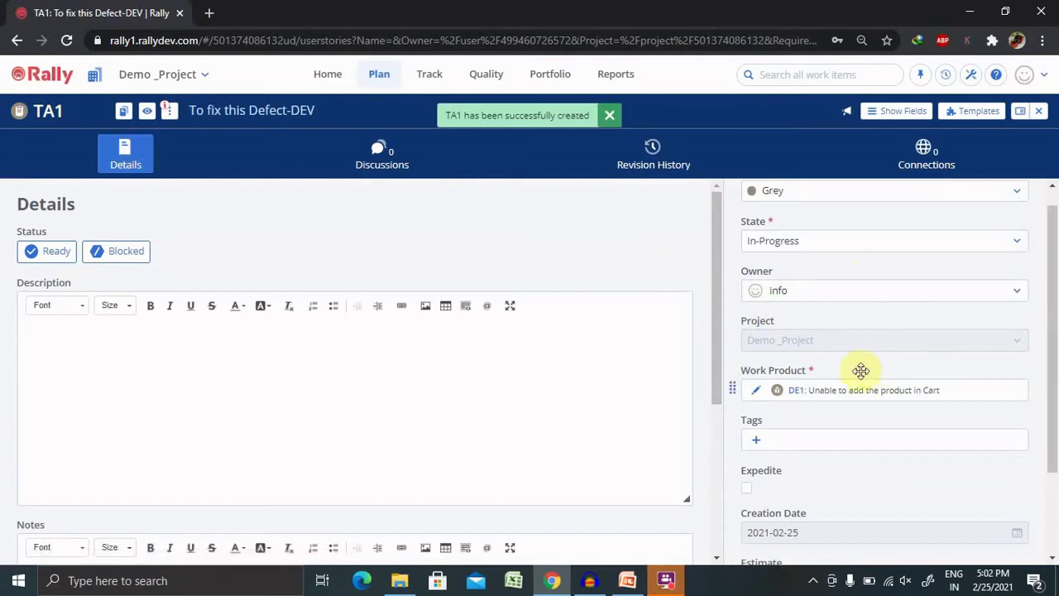
click(794, 392)
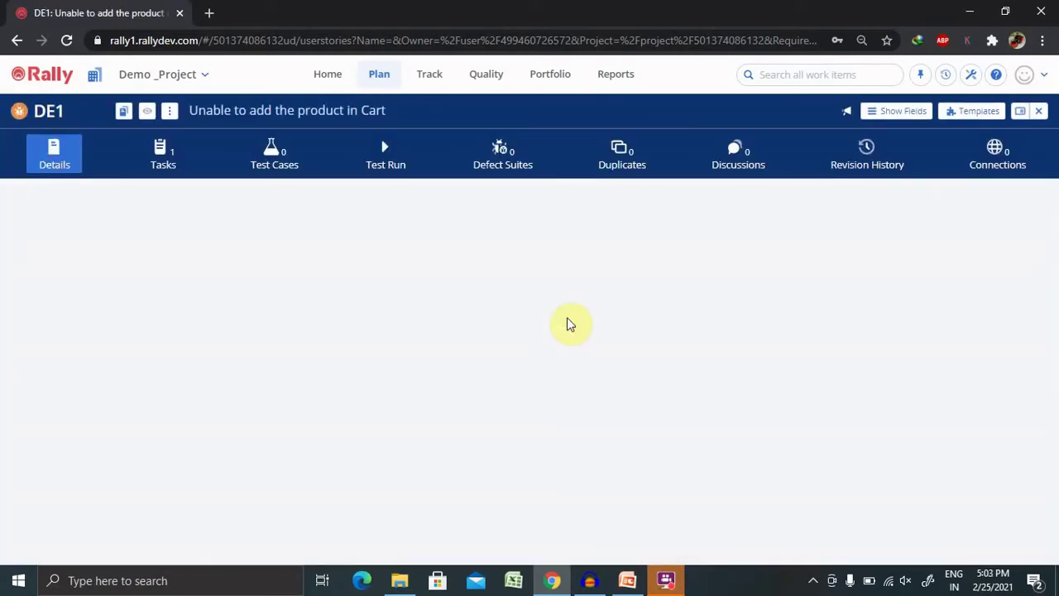
click(179, 168)
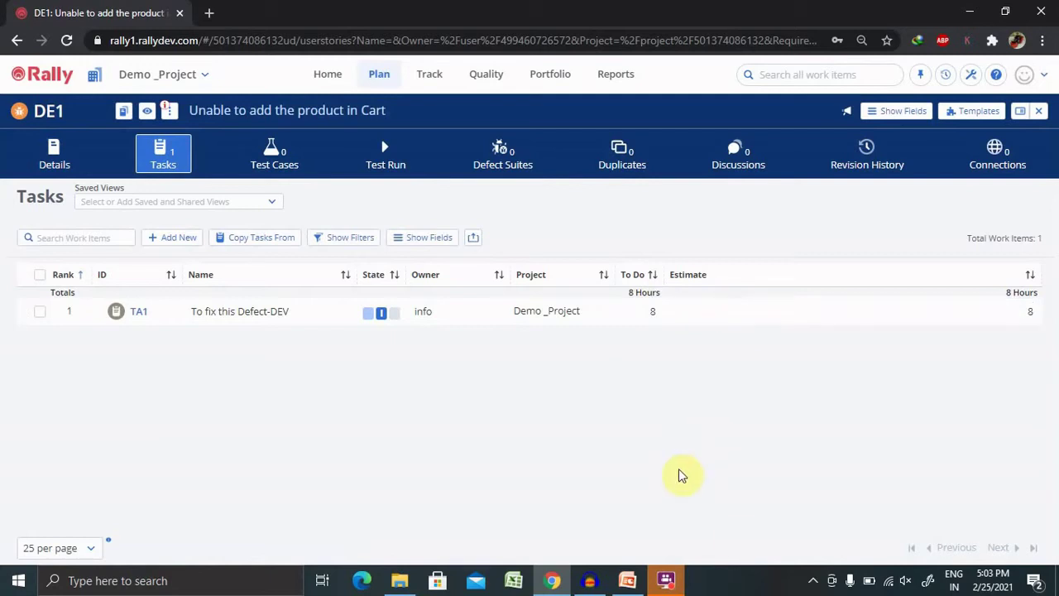
Change the state of the task "To fix this Defect-DEV" to Completed in the task list.
click(403, 319)
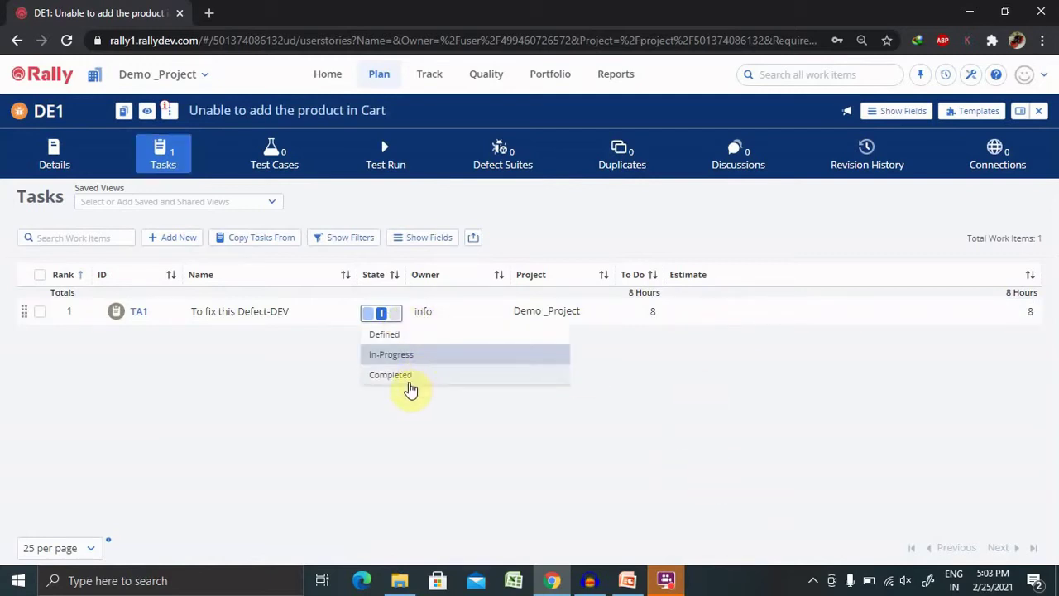
click(411, 377)
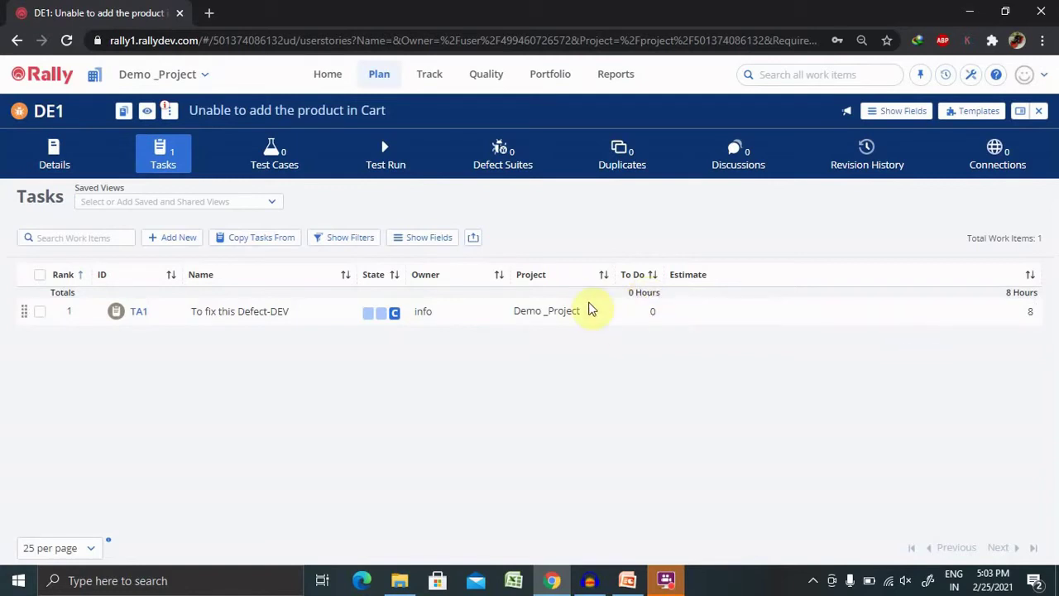
click(410, 318)
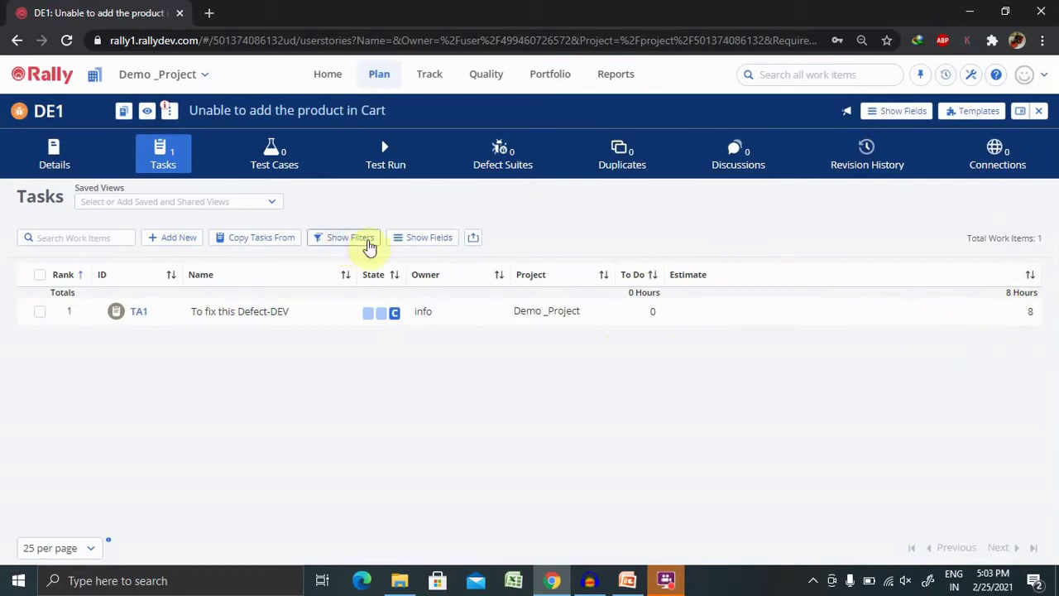
Search the task list's selectable columns for "act", then for "a", and close the column chooser without applying changes.
click(421, 240)
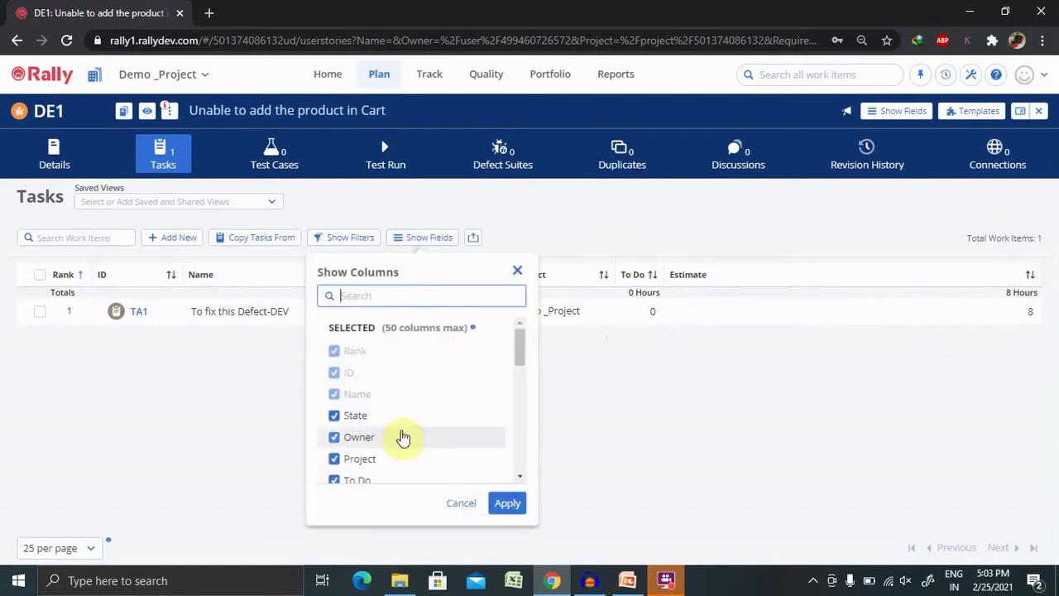
text(ac)
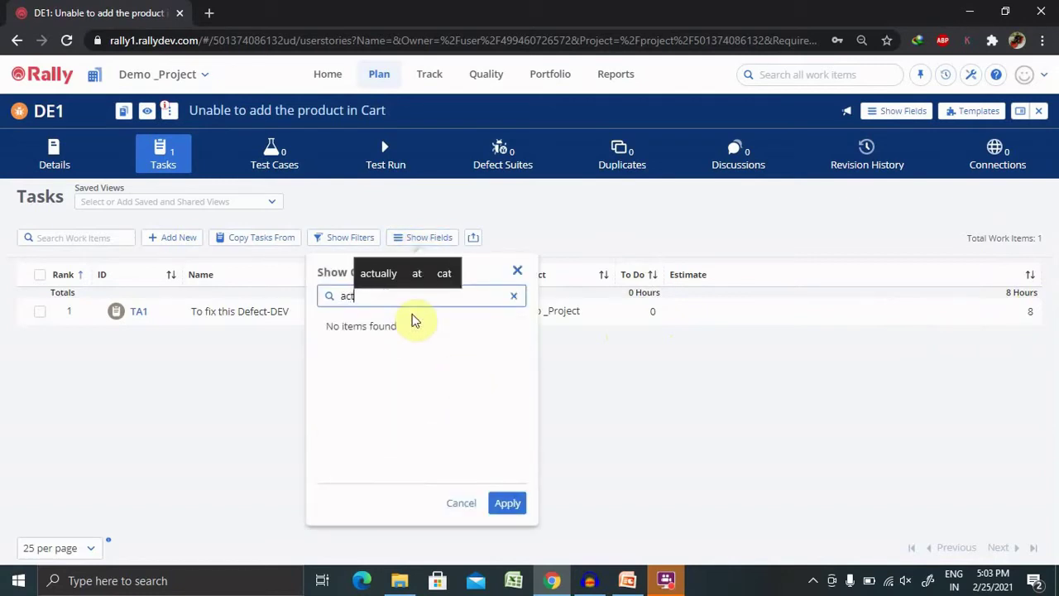
key(BackSpace)
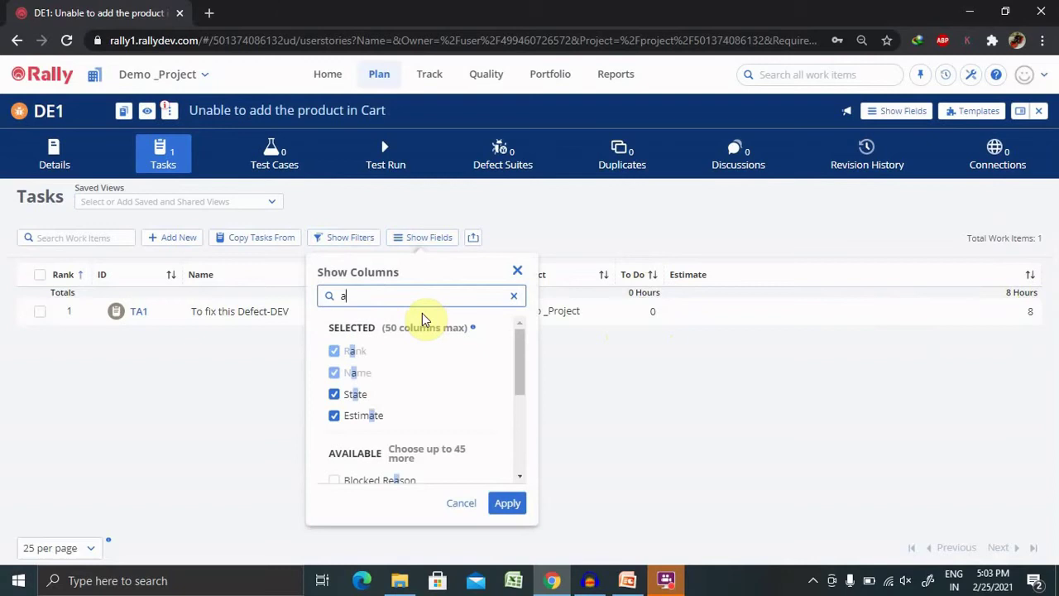
drag(517, 379, 532, 334)
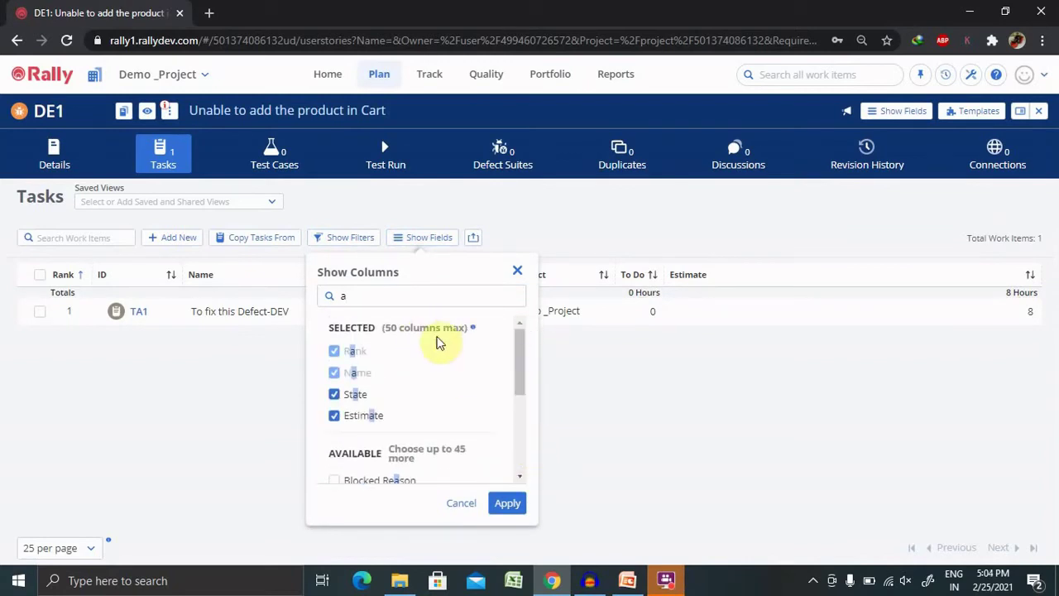
click(514, 271)
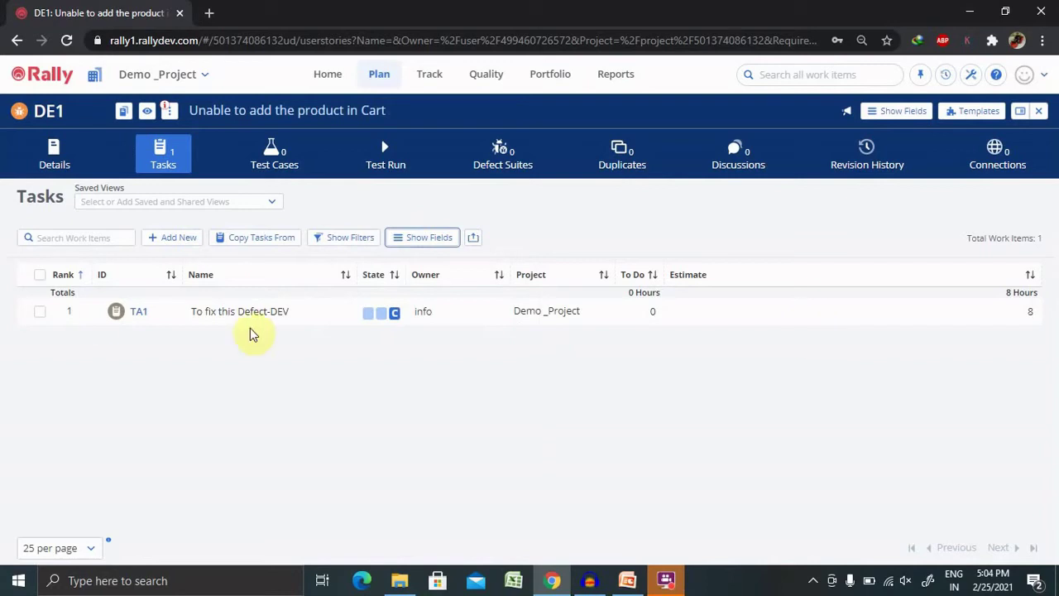
Copy the task "To fix this Defect-DEV" and remove the "(Copy of)" prefix from the copy's name.
click(39, 311)
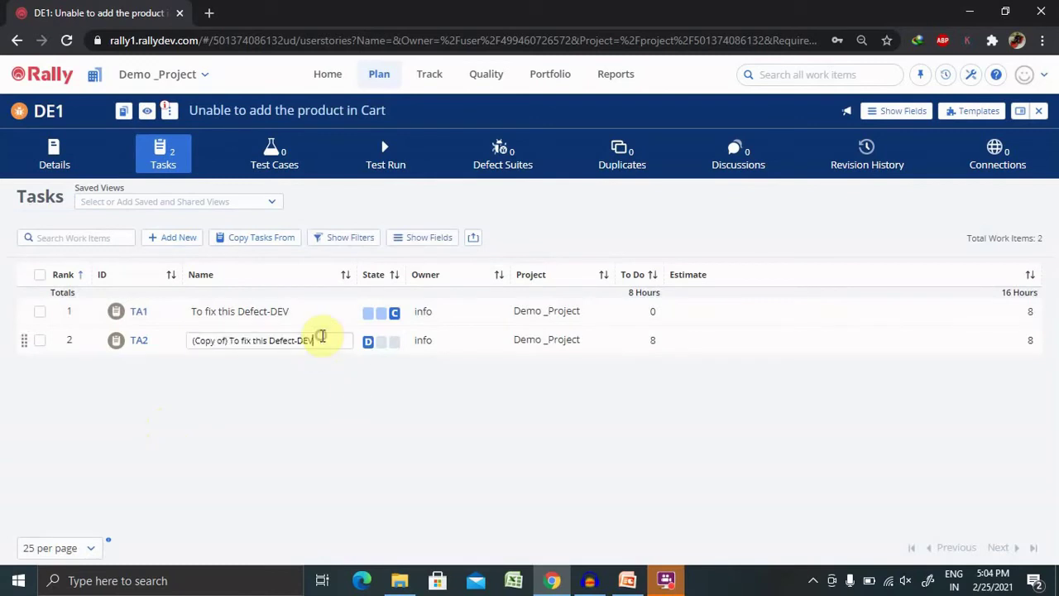
click(316, 341)
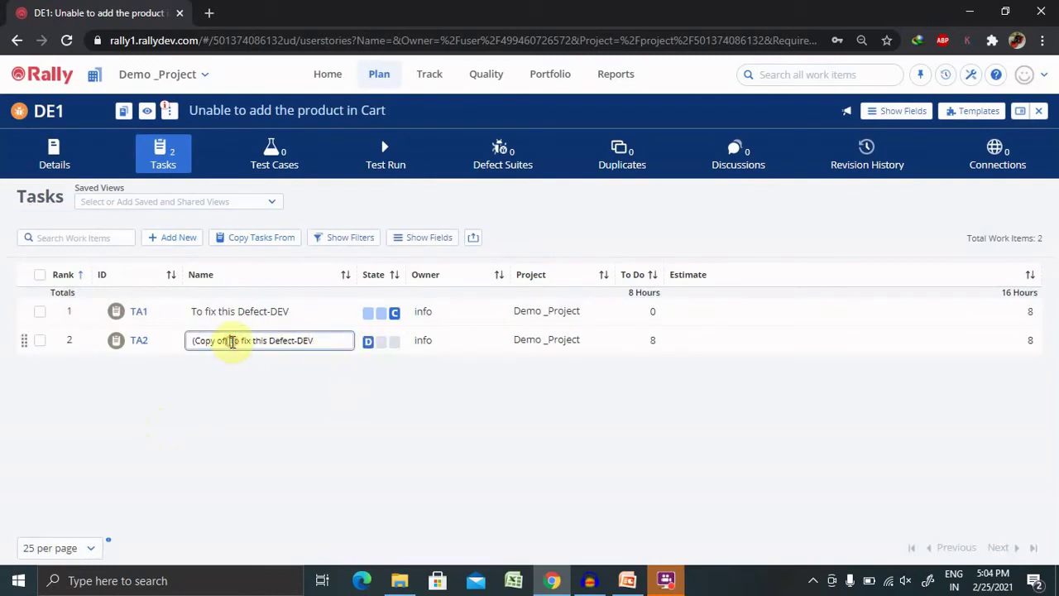
key(BackSpace)
key(BackSpace)
key(BackSpace)
key(BackSpace)
key(BackSpace)
key(BackSpace)
key(BackSpace)
key(BackSpace)
key(BackSpace)
key(BackSpace)
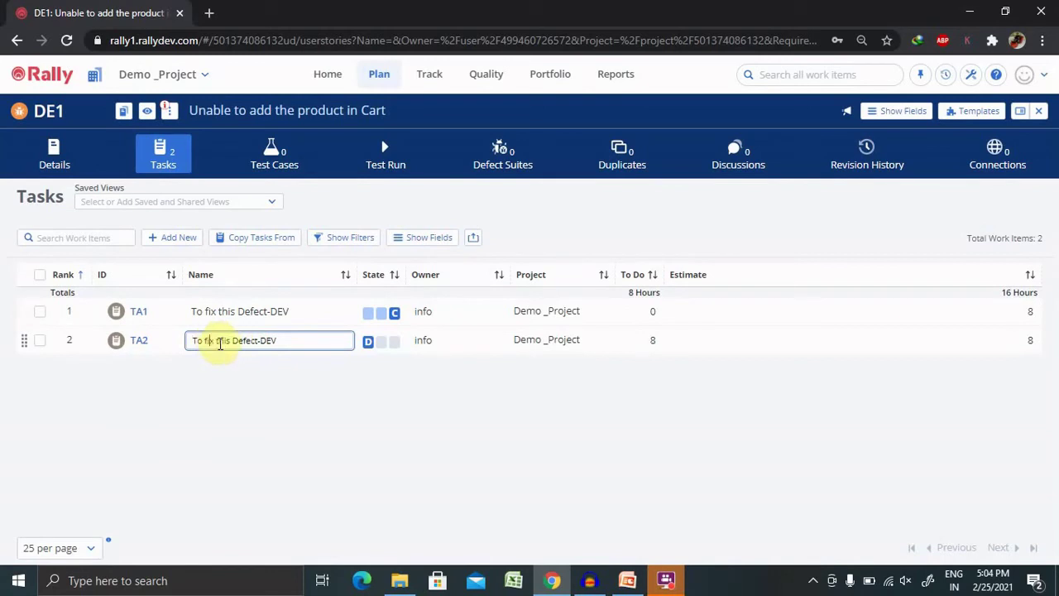
Rename the copied task to "To Test this Defect-QA".
double_click(212, 340)
key(BackSpace)
text(Test)
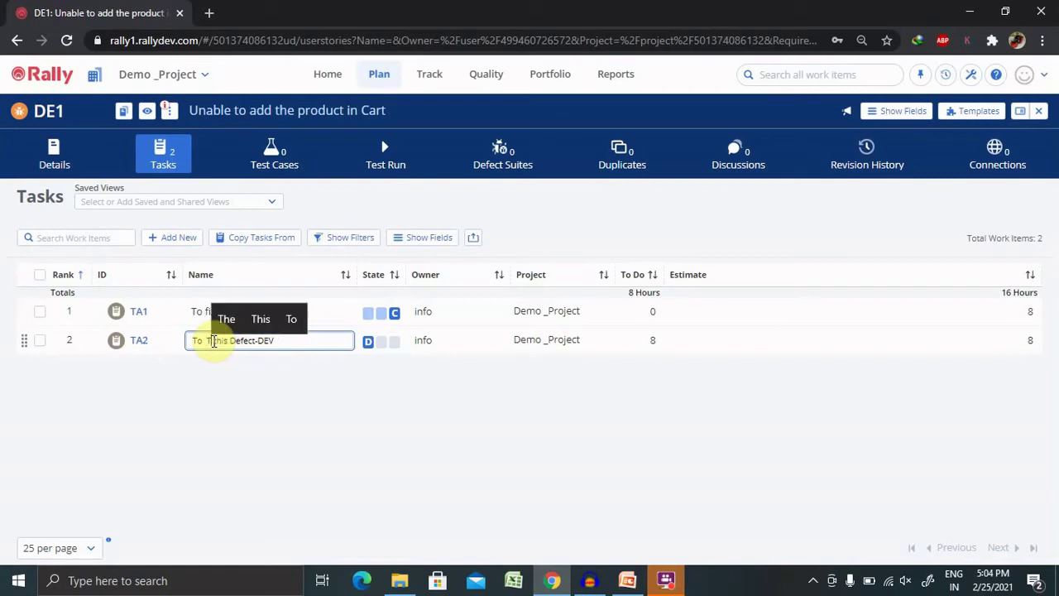
click(300, 346)
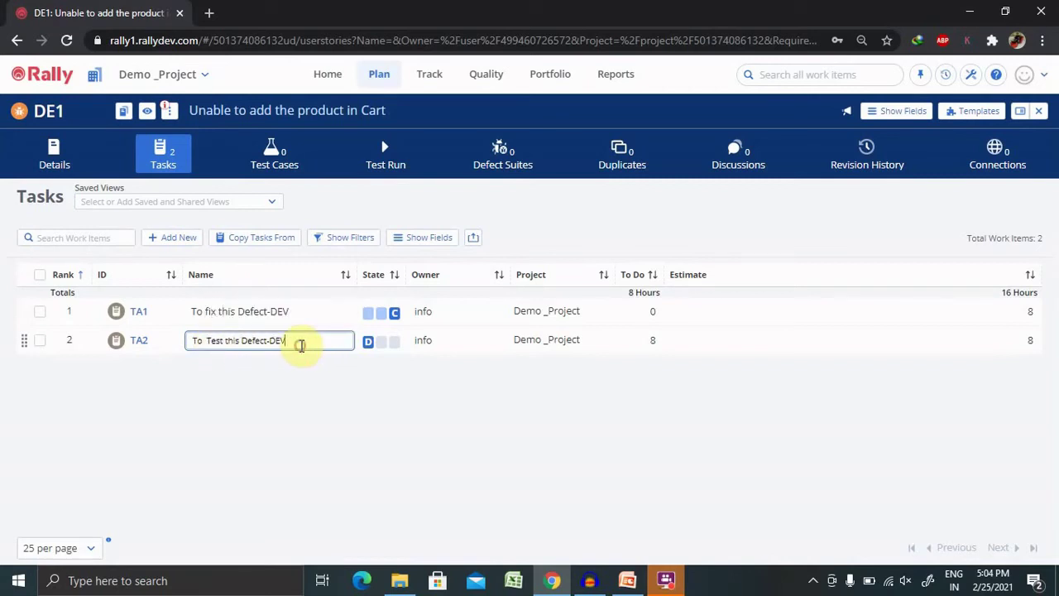
text(QA)
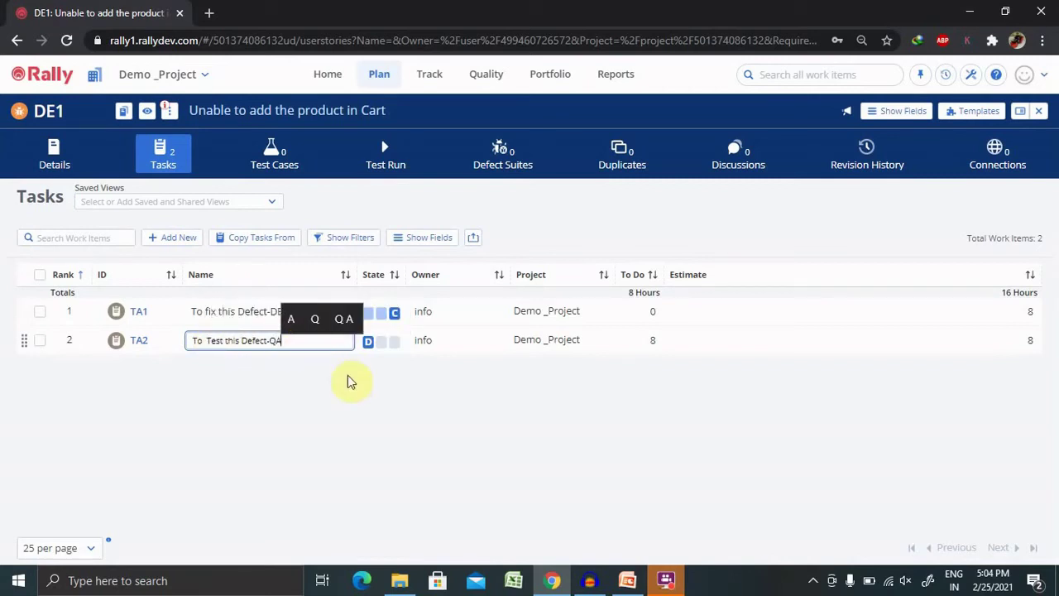
click(420, 454)
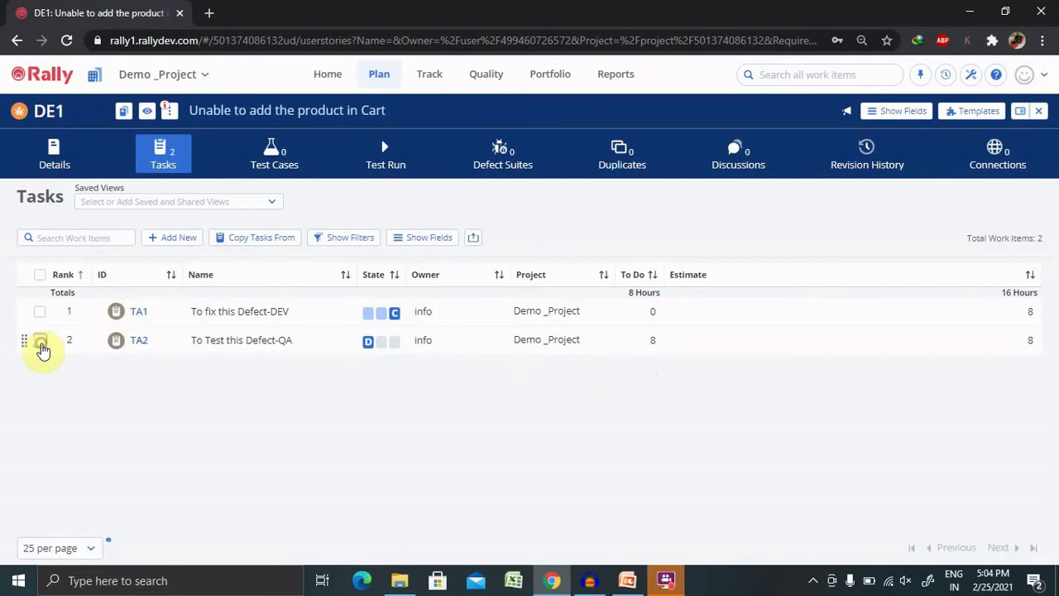
Delete the task "To Test this Defect-QA" and reload the page to refresh the defect's task list.
click(41, 341)
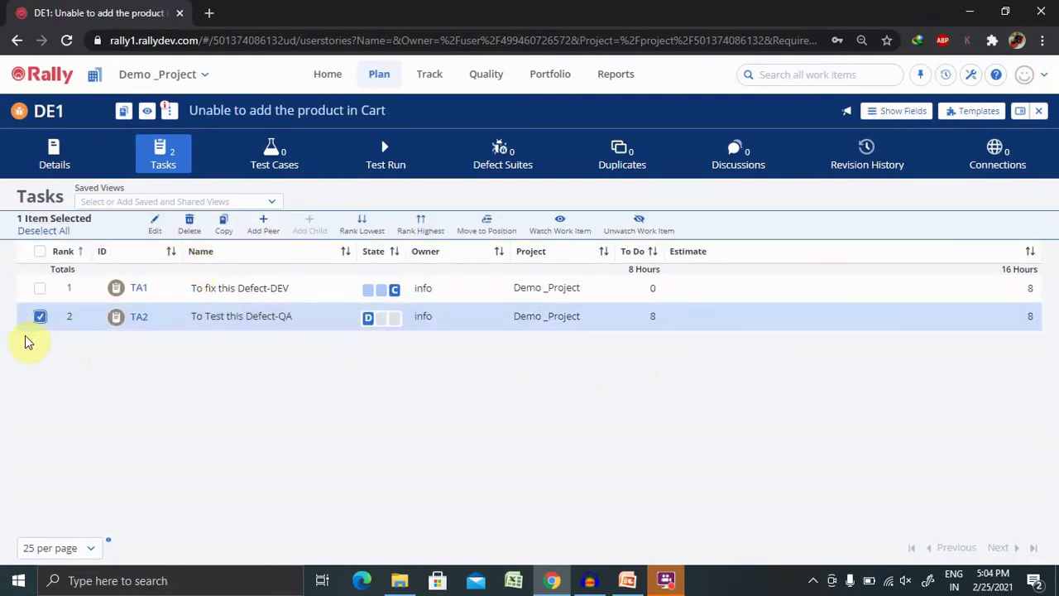
click(190, 225)
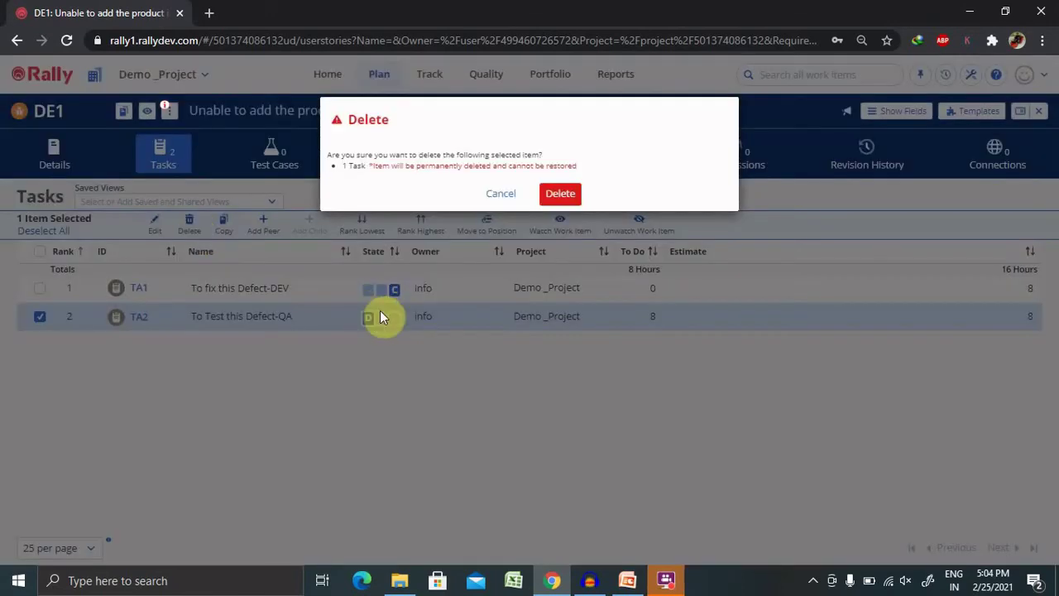
click(562, 194)
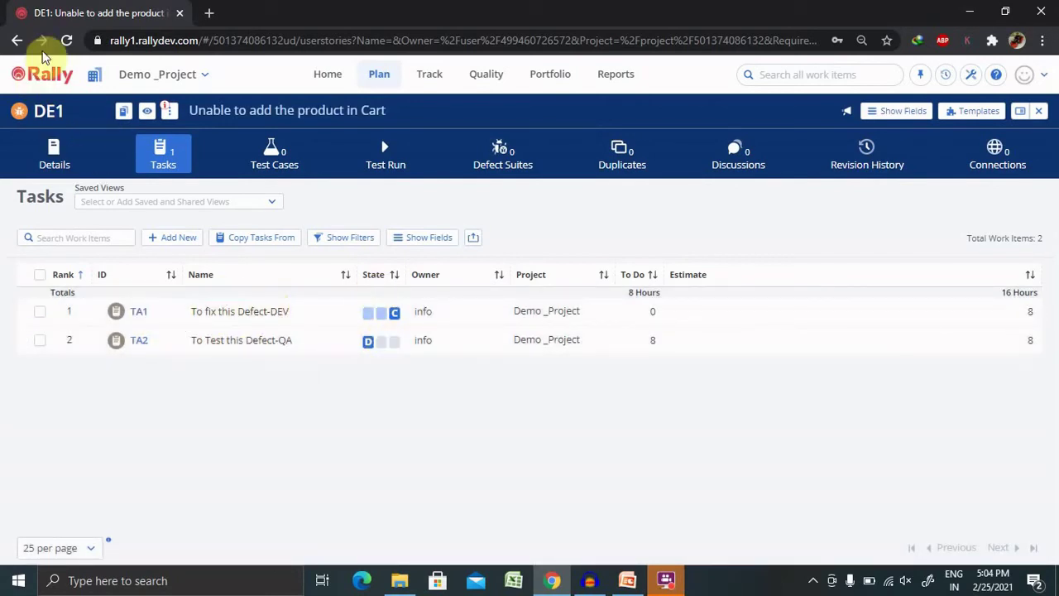
click(64, 42)
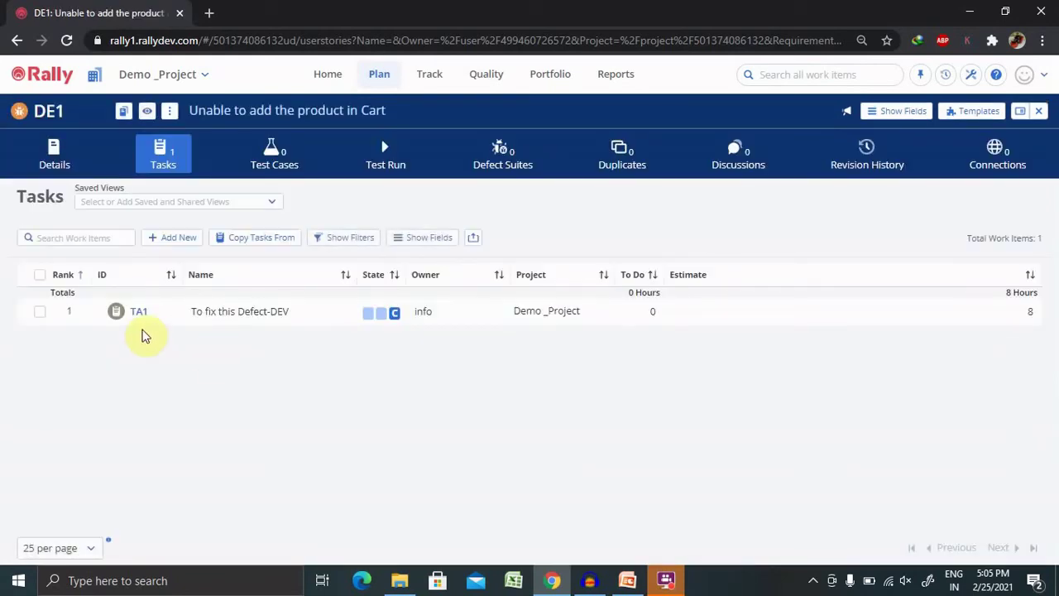
Go to the defect's details and open its linked user story US9.
click(53, 170)
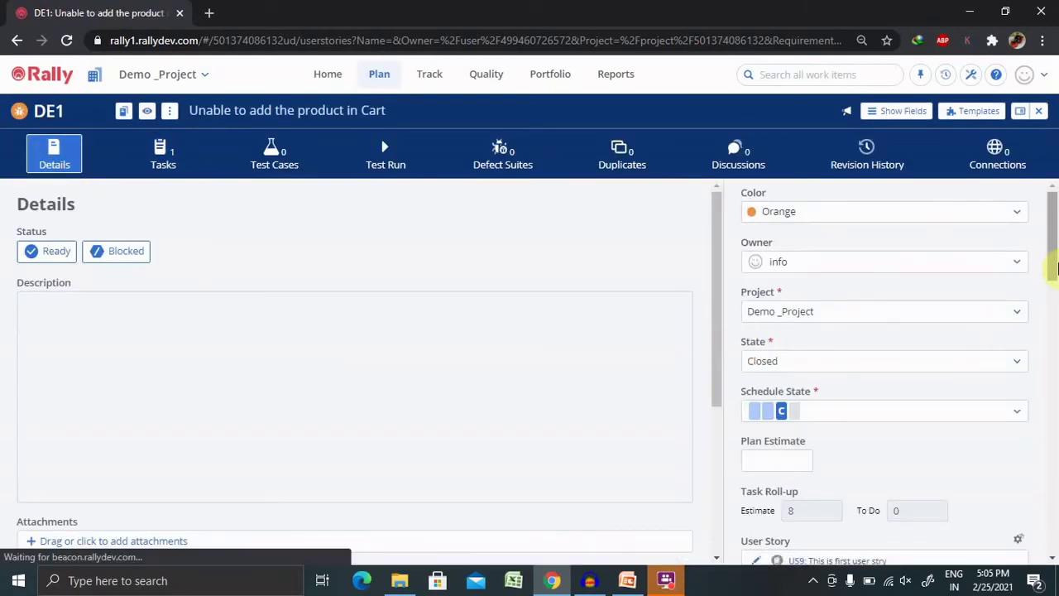
scroll(1055, 310, down, 2)
scroll(1052, 306, down, 2)
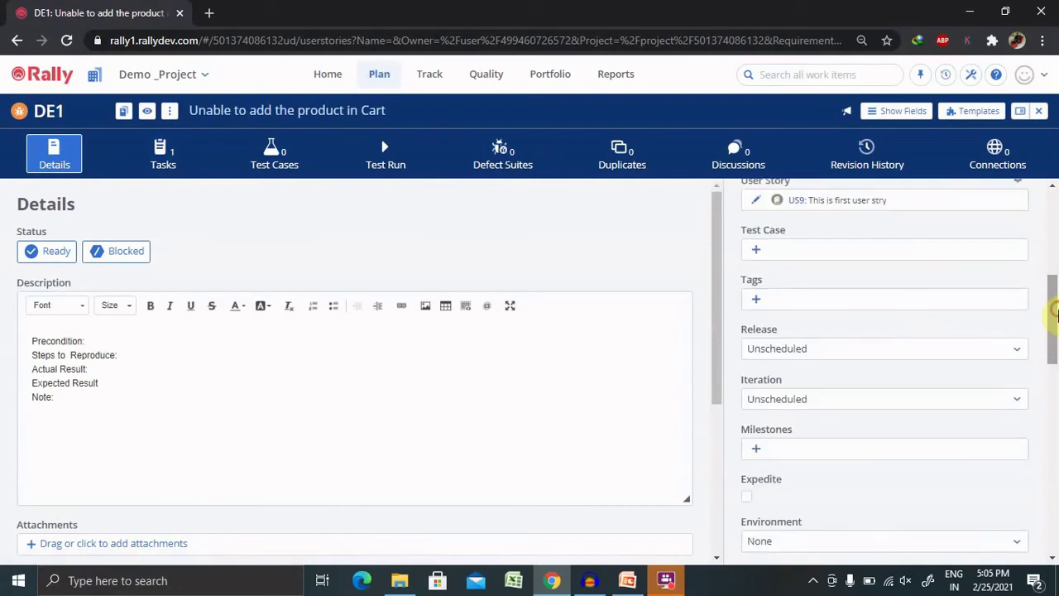
click(798, 201)
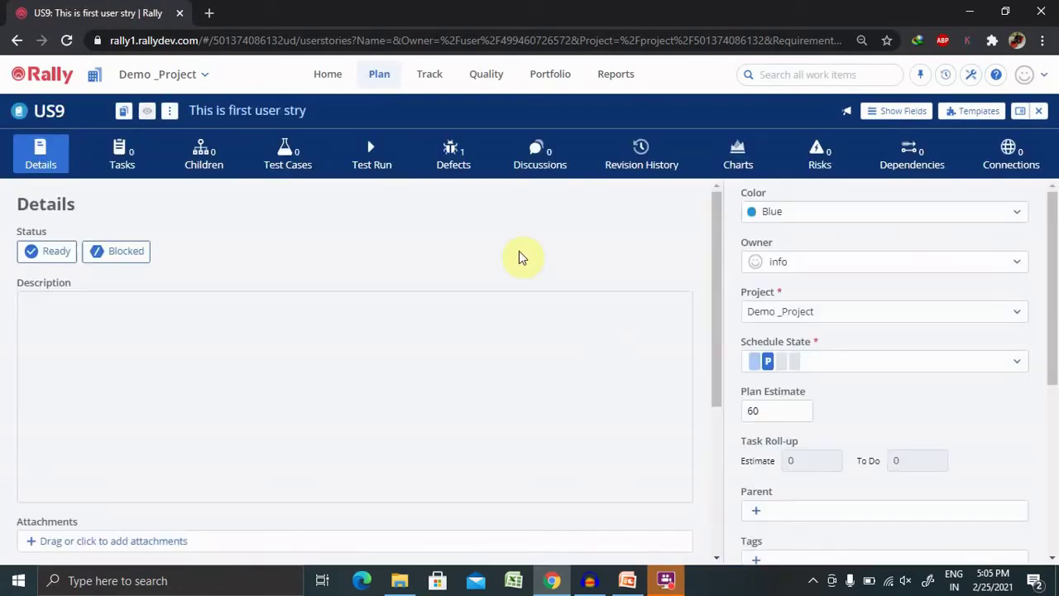
Add a task named "This is simple task" with an estimate of 7 to user story US9.
click(132, 149)
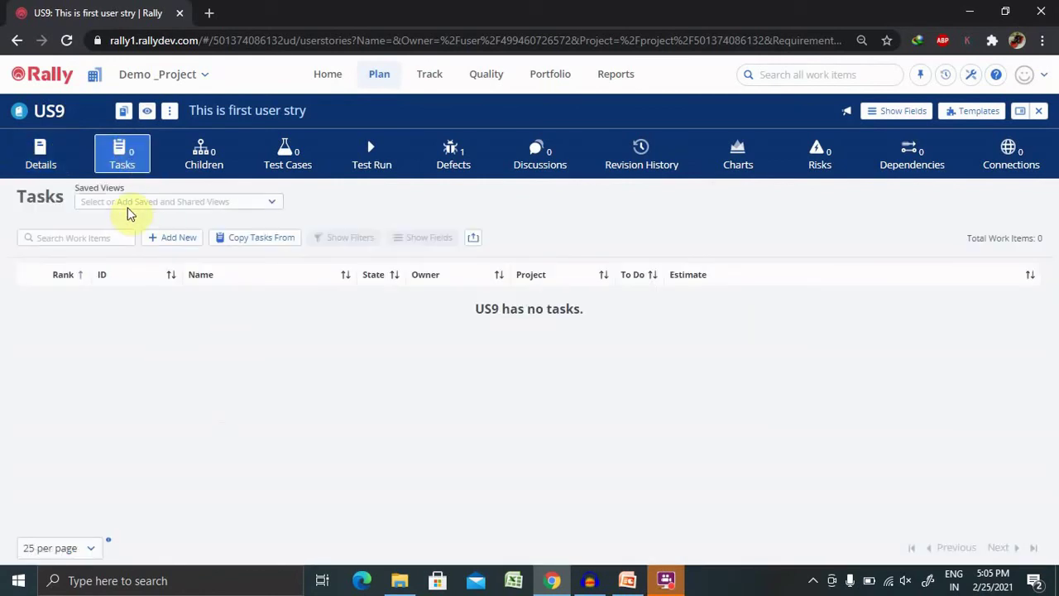
click(161, 240)
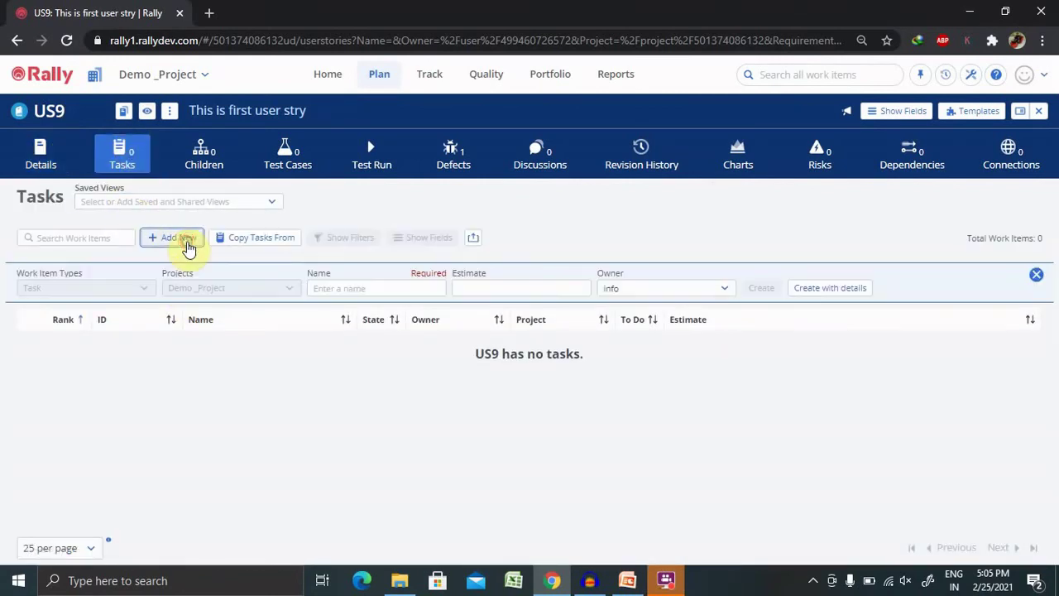
click(399, 289)
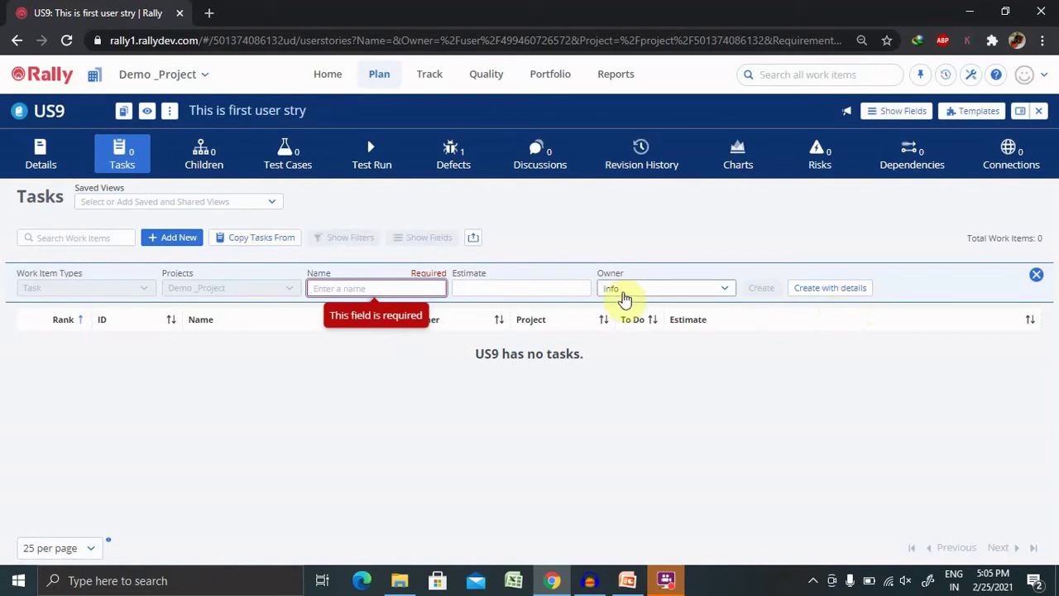
text(T)
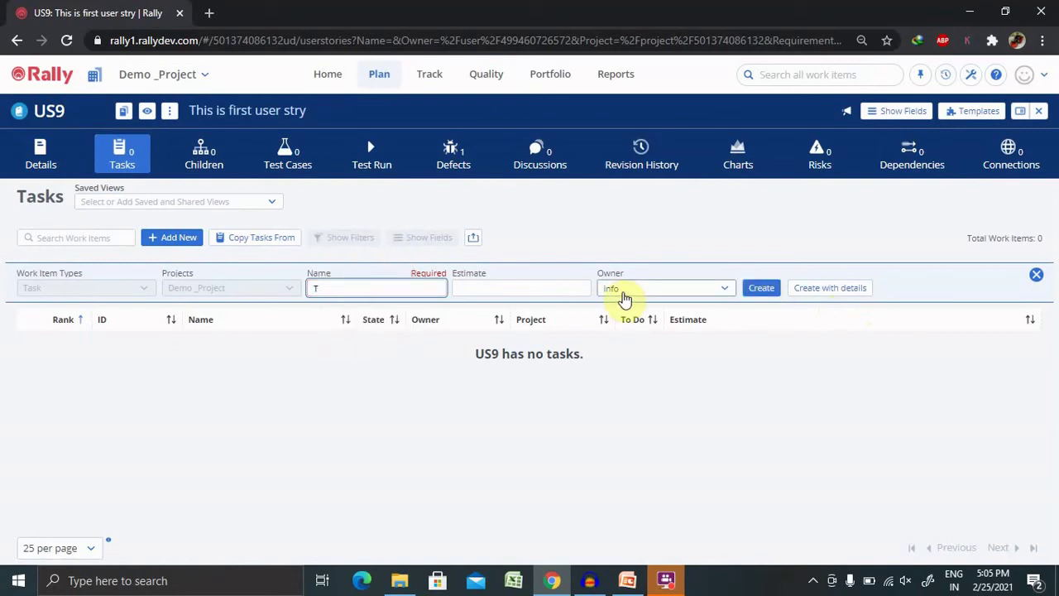
text(his is)
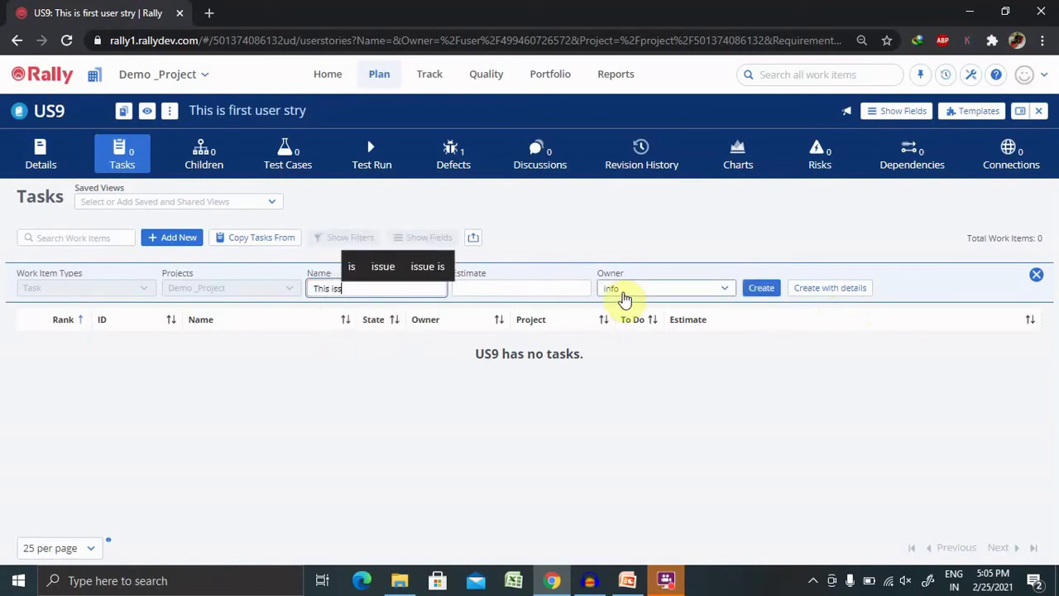
text( simpl)
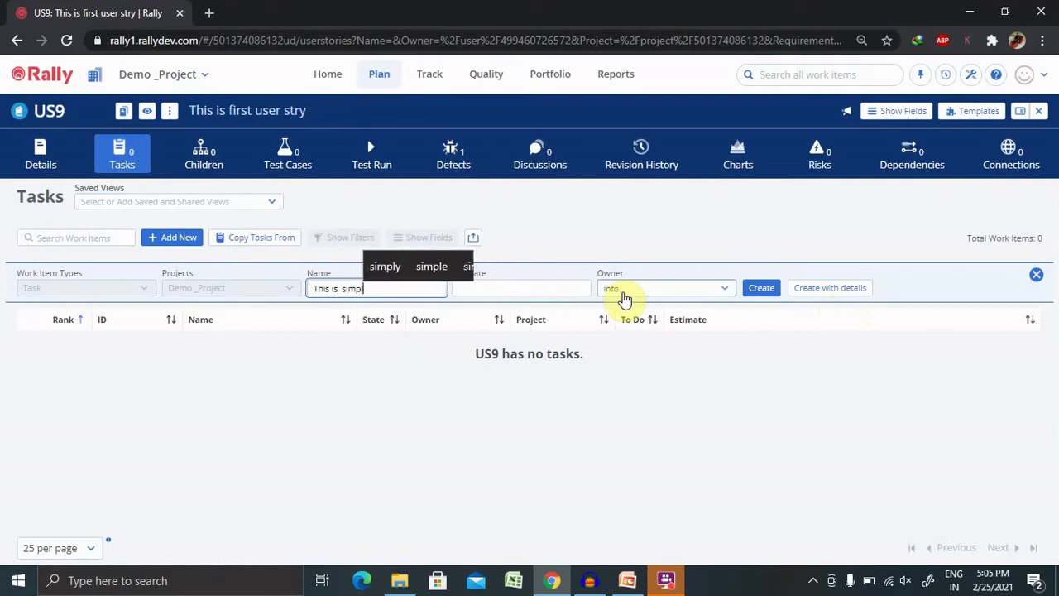
text(e task)
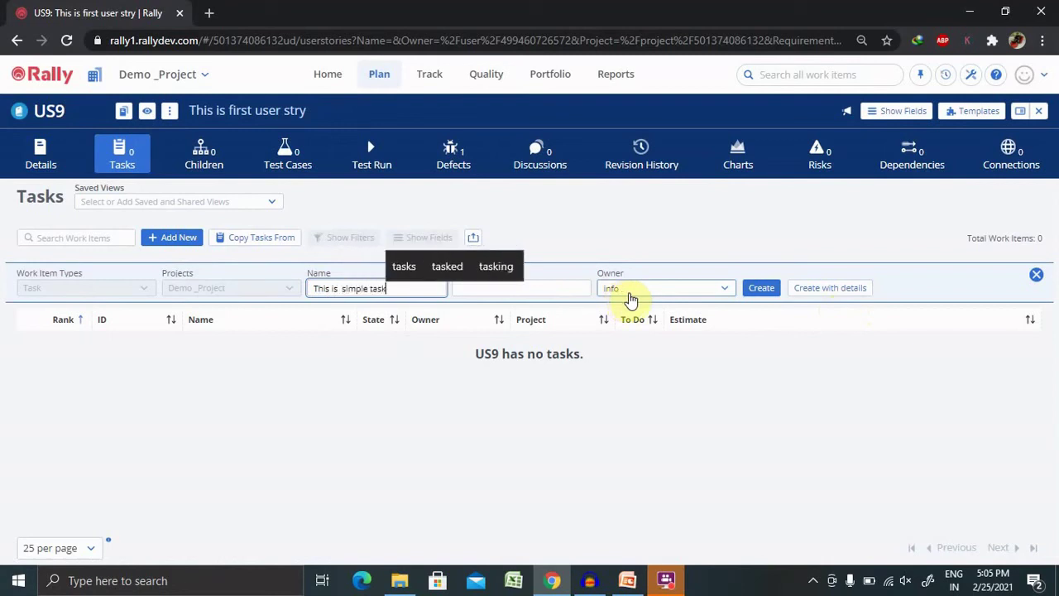
click(503, 289)
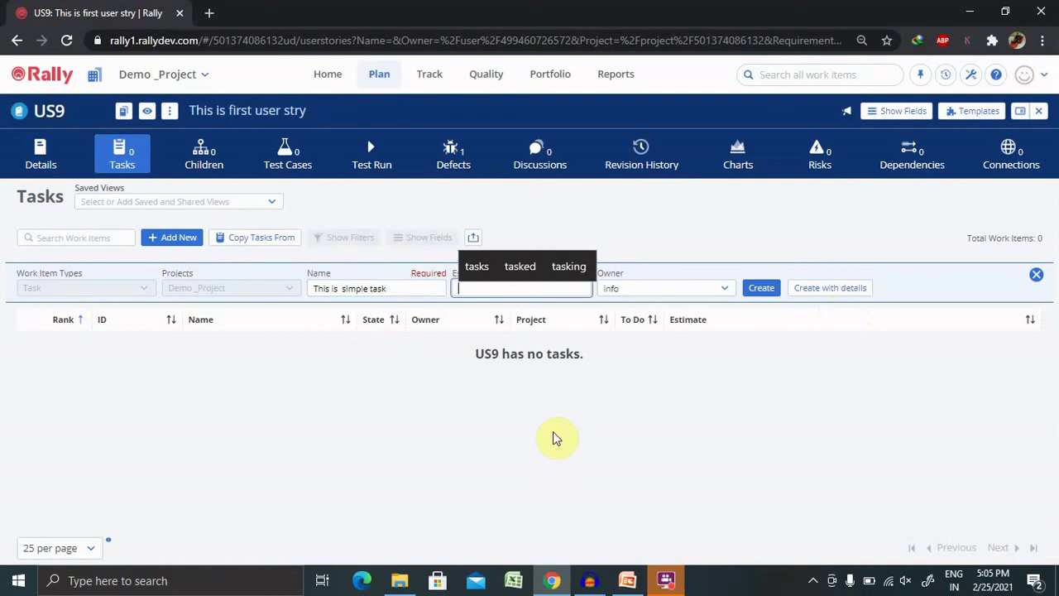
text(7)
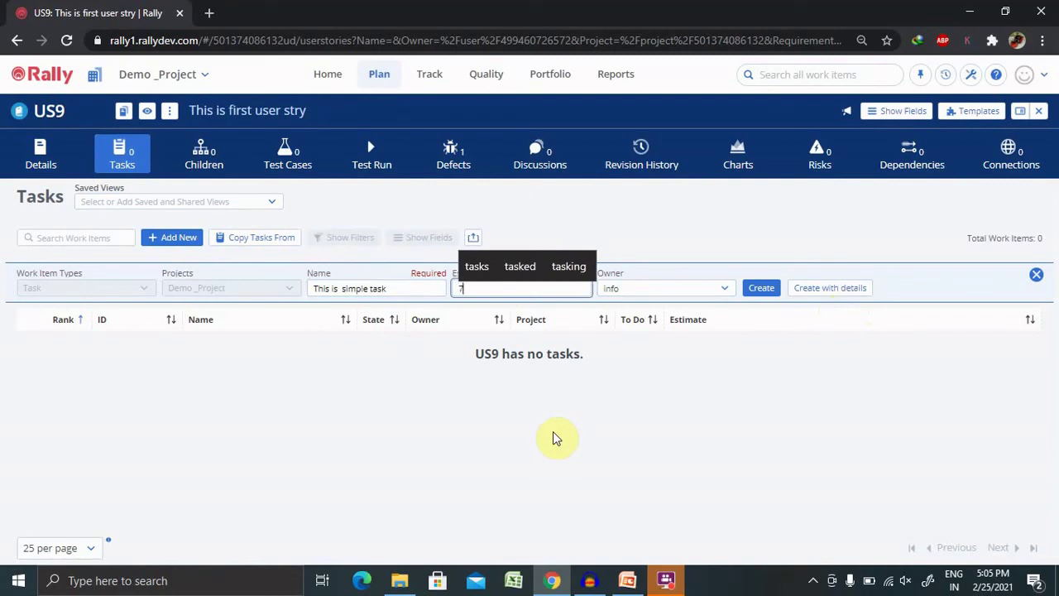
click(761, 289)
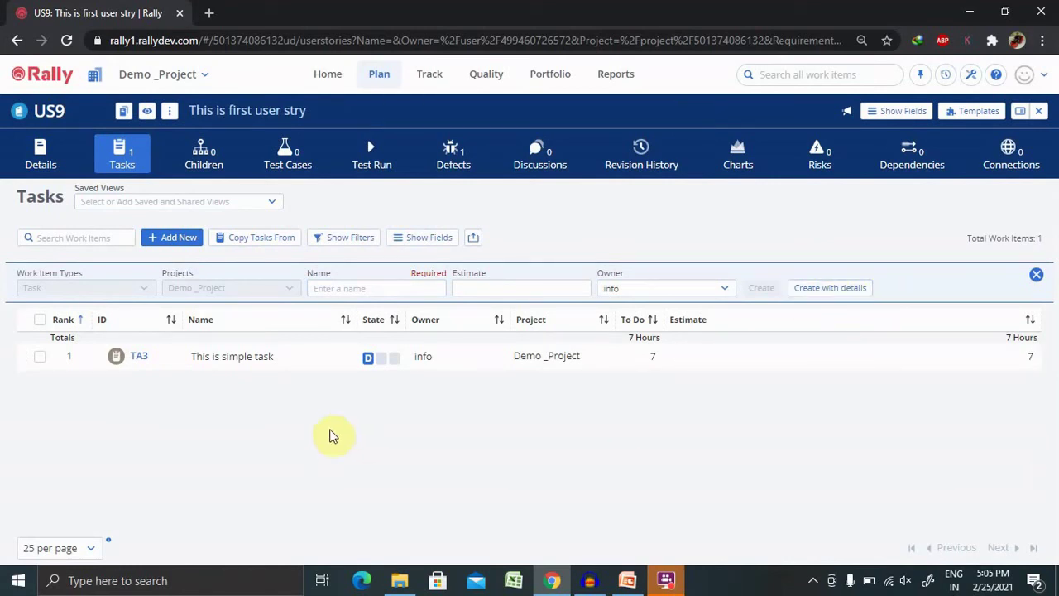
View the bulk edit options for the task "This is simple task" and close them without applying changes.
click(39, 357)
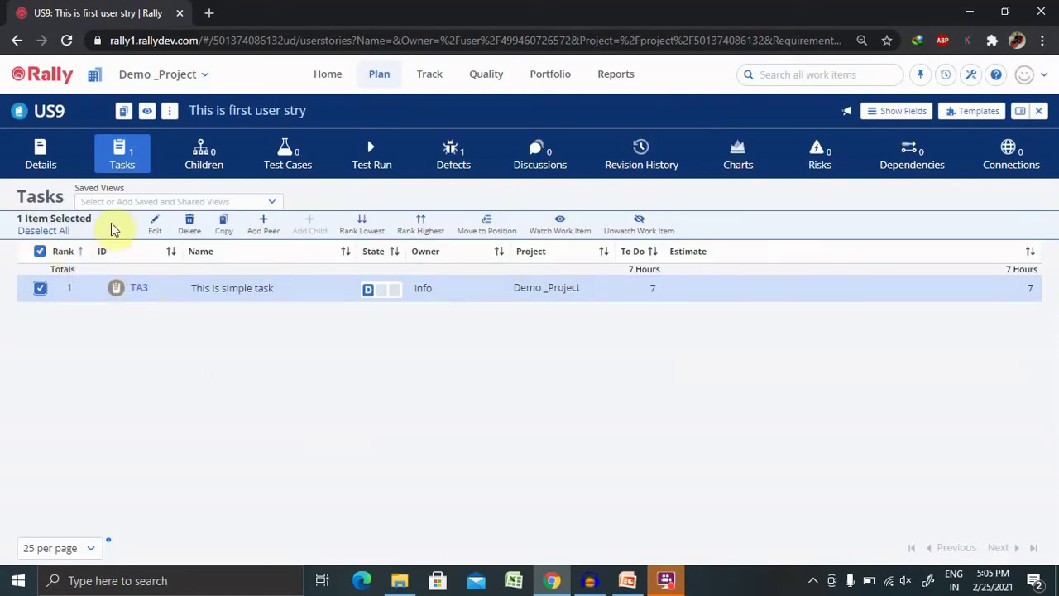
click(156, 225)
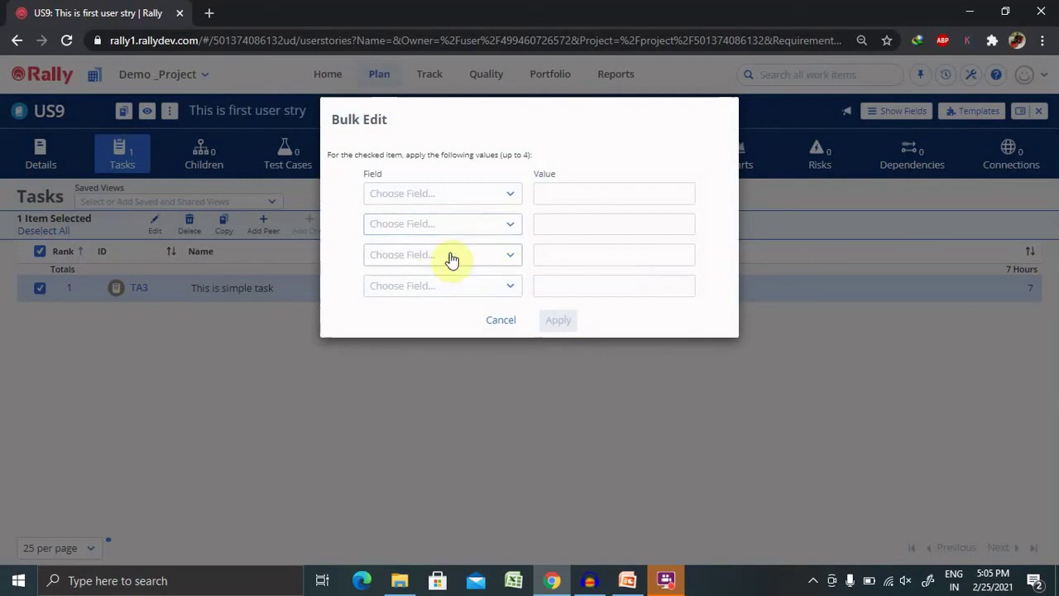
click(502, 320)
click(427, 389)
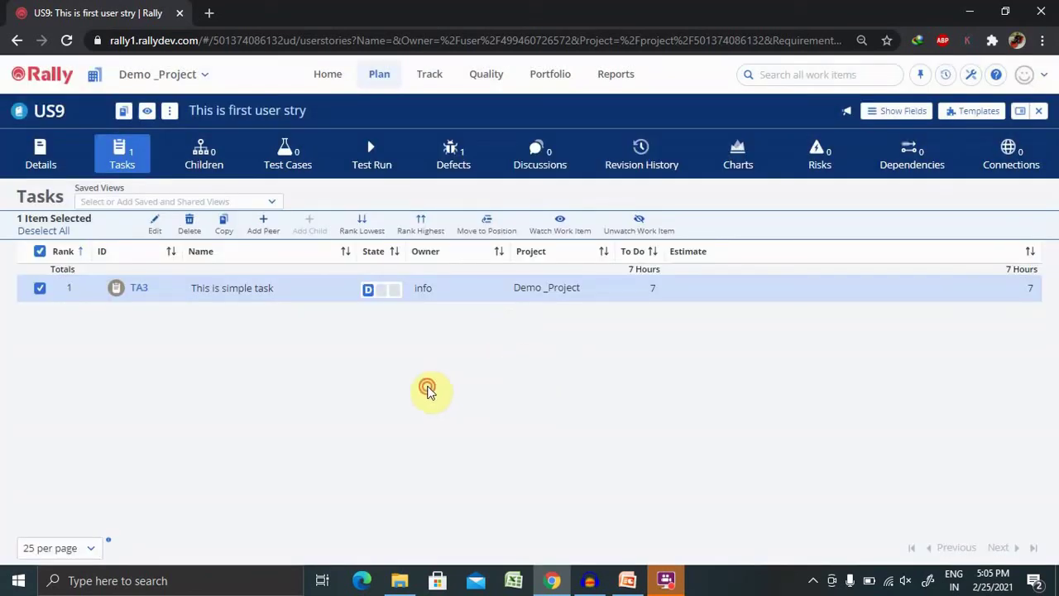
Switch to the PowerPoint presentation and show the closing "Thank You" slide.
click(628, 579)
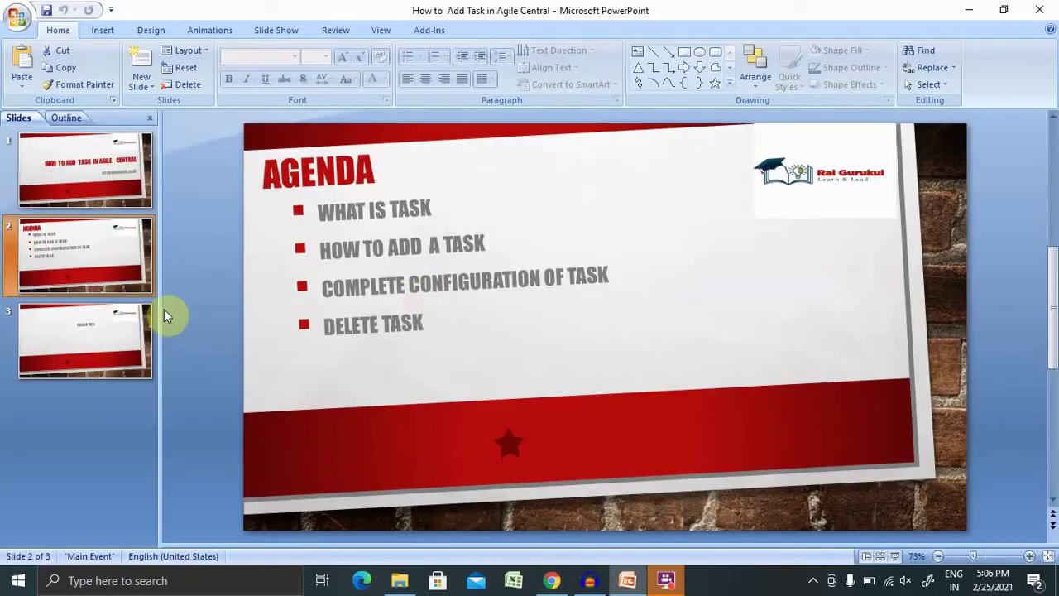
click(86, 326)
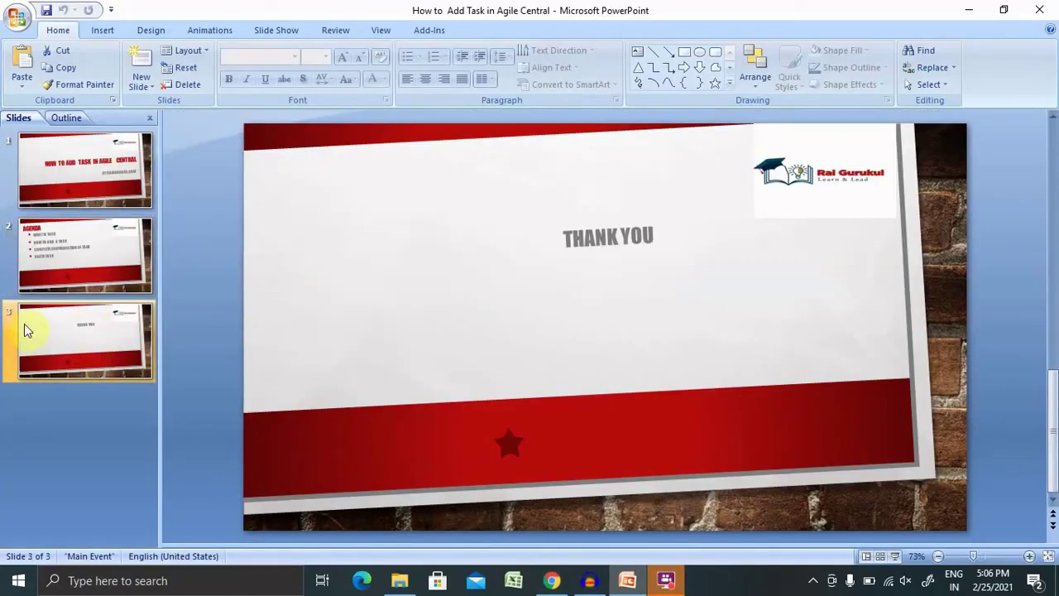